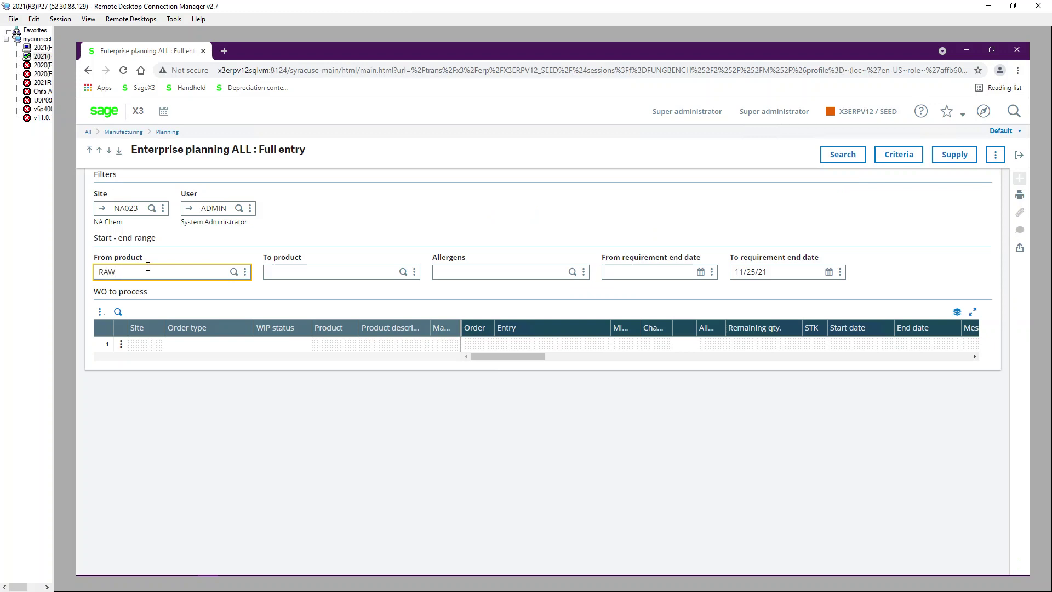
Search the orders to process for product RAW050 at site NA023, and repeat the search for site NA021.
{"action": "key", "text": "Tab"}
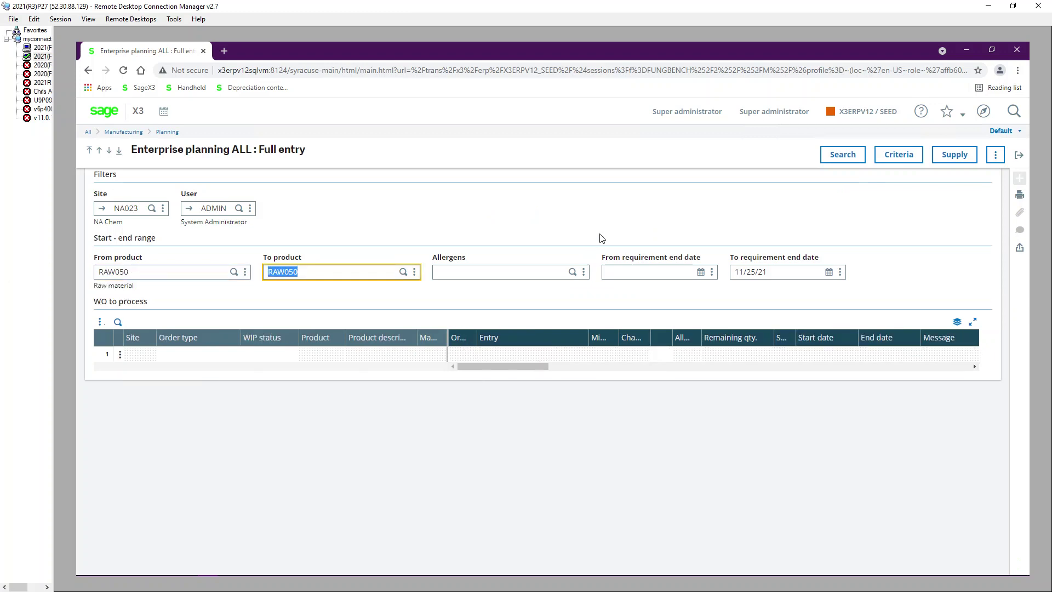
{"action": "left_click", "coordinate": [843, 155]}
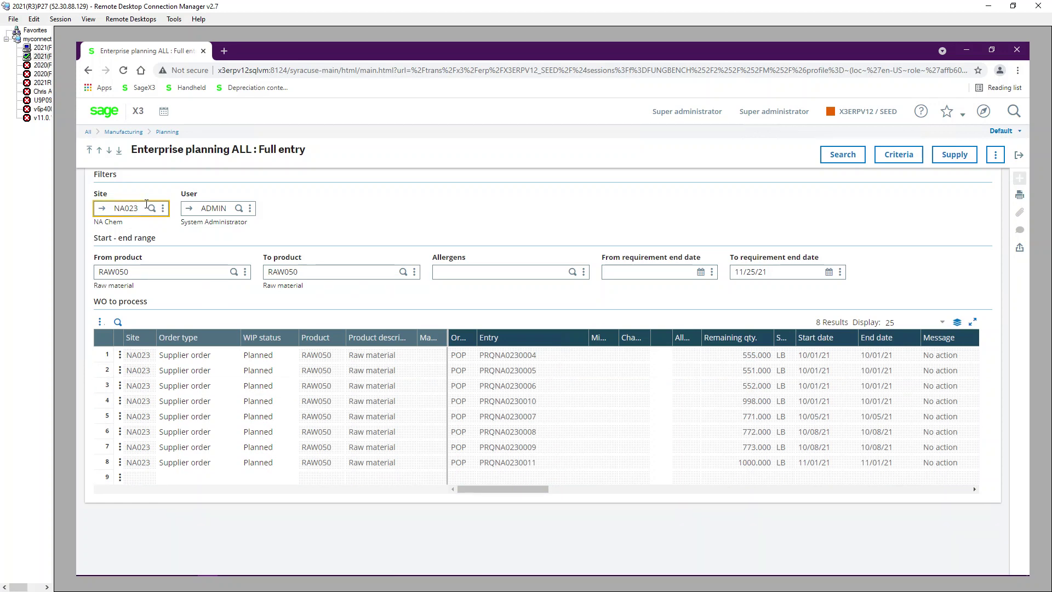
{"action": "type", "text": "1"}
{"action": "key", "text": "Tab"}
{"action": "left_click", "coordinate": [835, 158]}
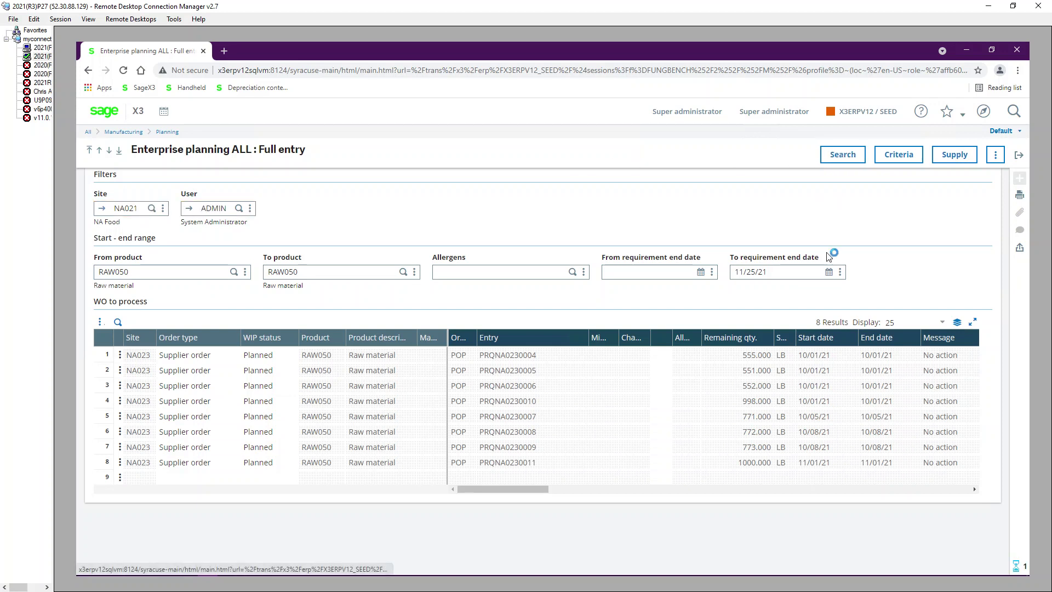
Set the upper limit of the requirement end date to 12/02/21 and search the orders again.
{"action": "left_click", "coordinate": [819, 272]}
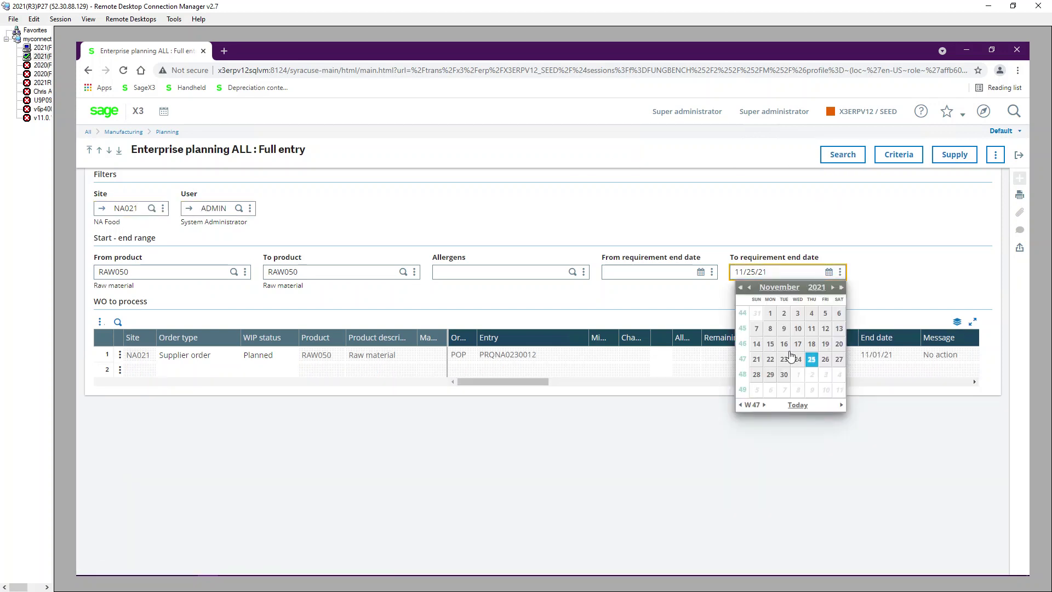
{"action": "left_click", "coordinate": [808, 377]}
{"action": "left_click", "coordinate": [841, 160]}
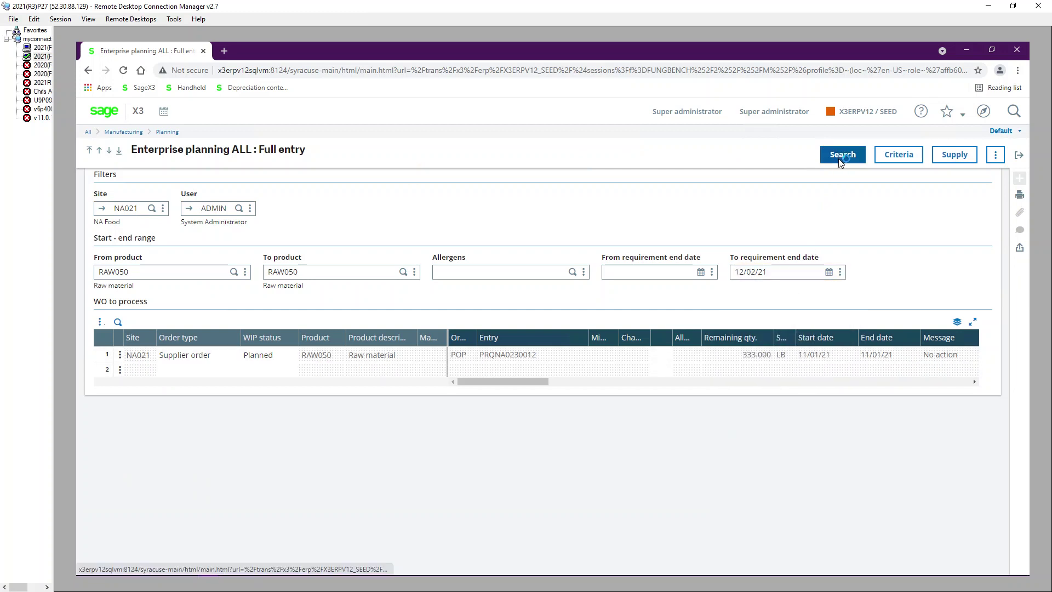
Leave enterprise planning and open the purchasing Grouping workbench with the ACH Buyer transaction.
{"action": "left_click", "coordinate": [1018, 155]}
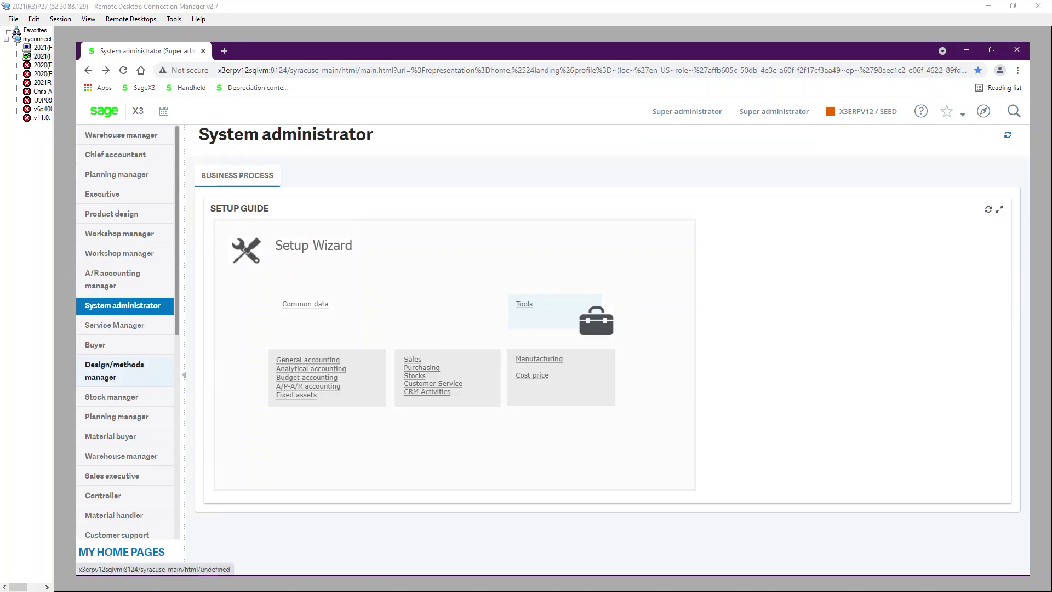
{"action": "left_click", "coordinate": [983, 112]}
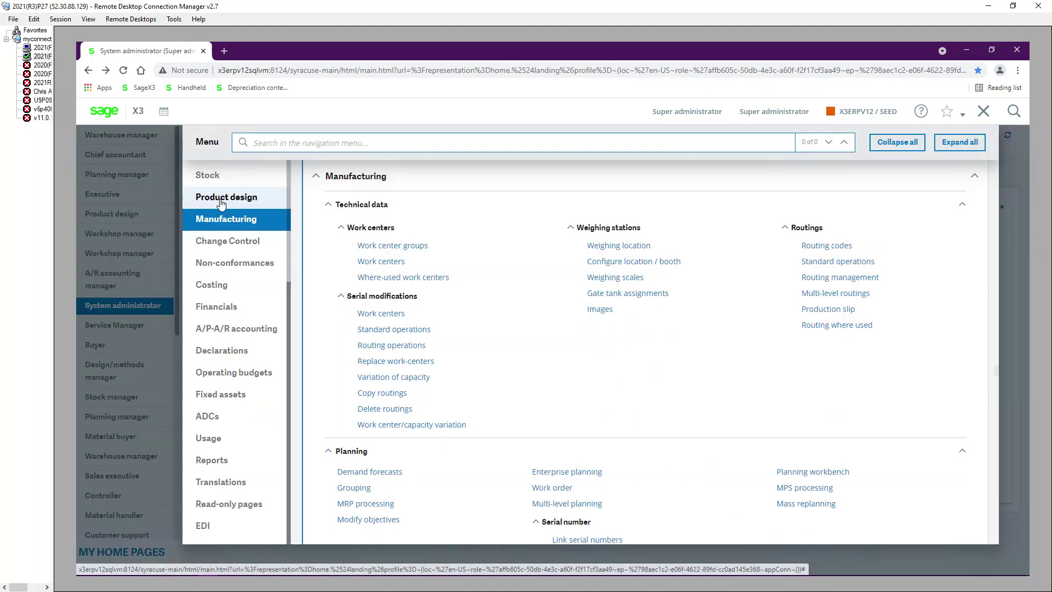
{"action": "scroll", "coordinate": [234, 247], "scroll_direction": "up", "scroll_amount": 3}
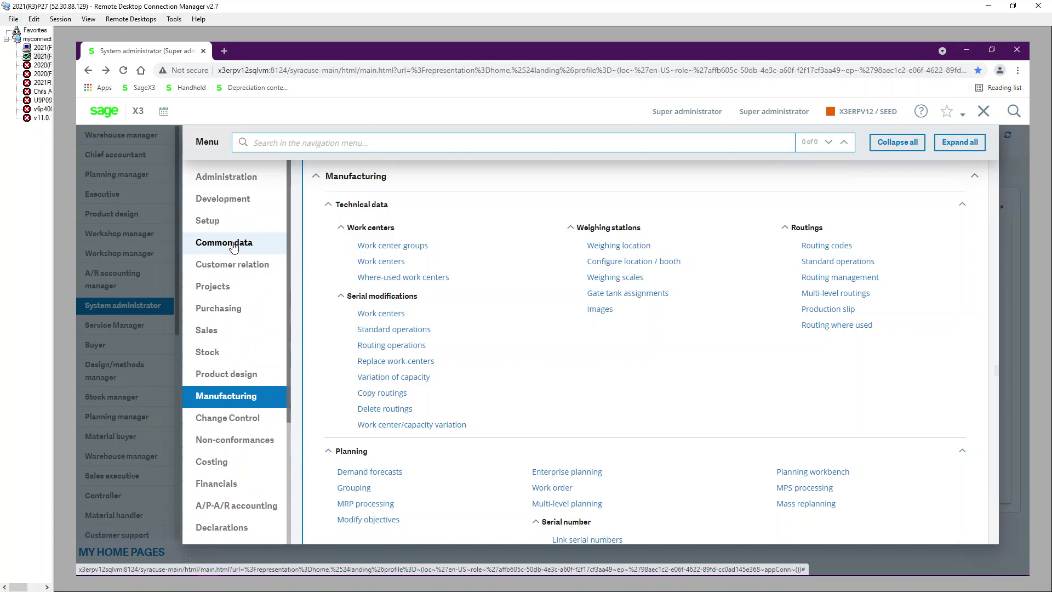
{"action": "left_click", "coordinate": [227, 308]}
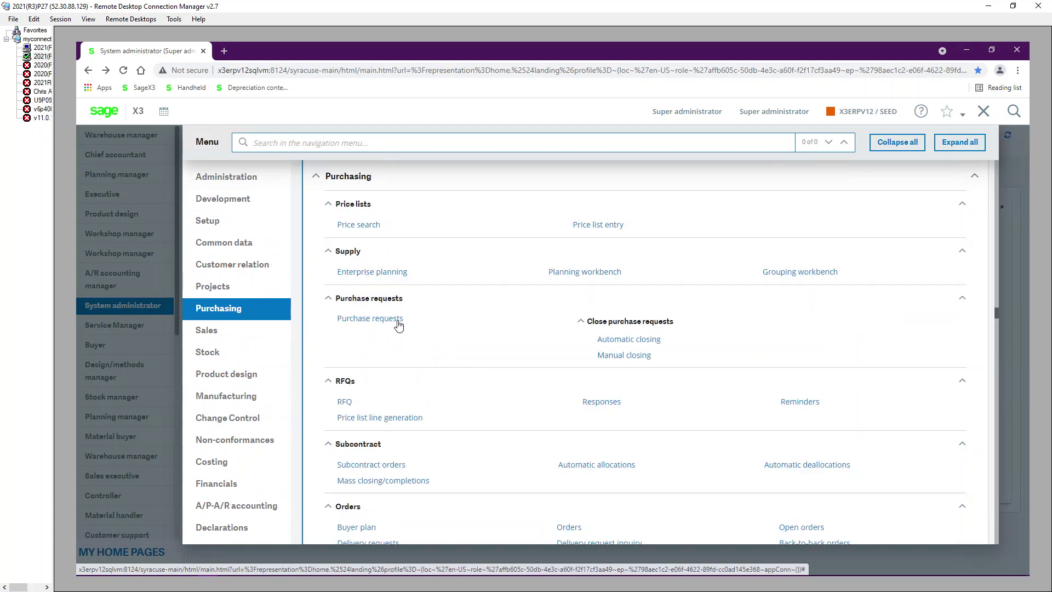
{"action": "scroll", "coordinate": [415, 427], "scroll_direction": "down", "scroll_amount": 1}
{"action": "scroll", "coordinate": [428, 438], "scroll_direction": "up", "scroll_amount": 1}
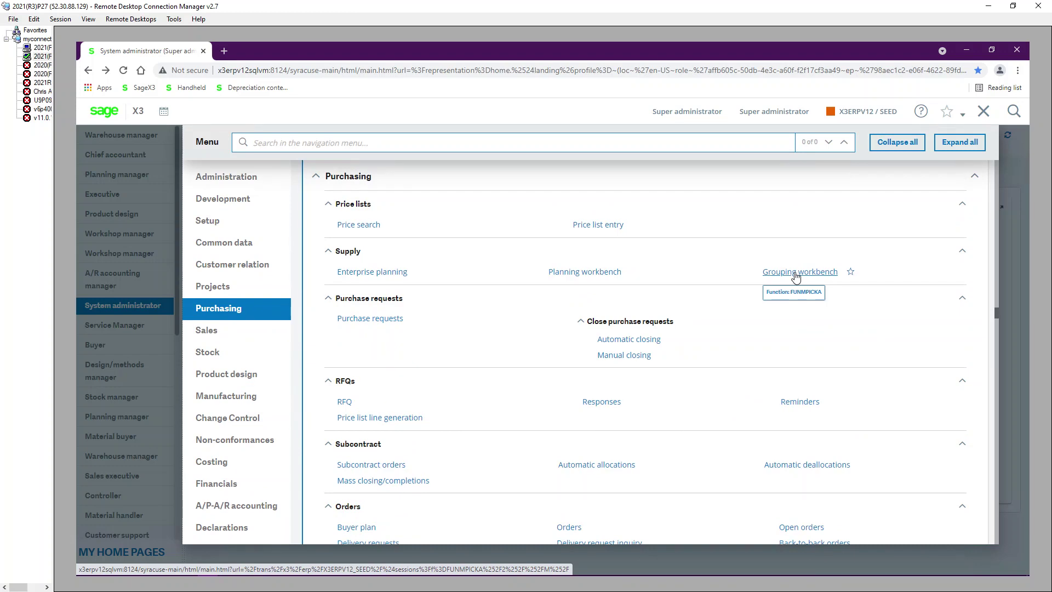
{"action": "left_click", "coordinate": [795, 273]}
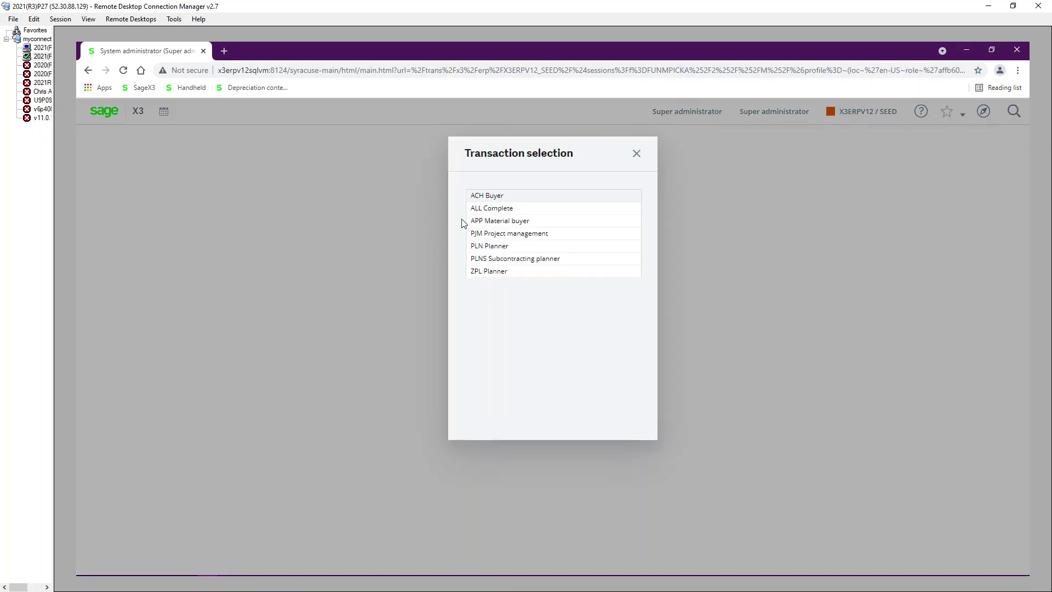
{"action": "left_click", "coordinate": [492, 197]}
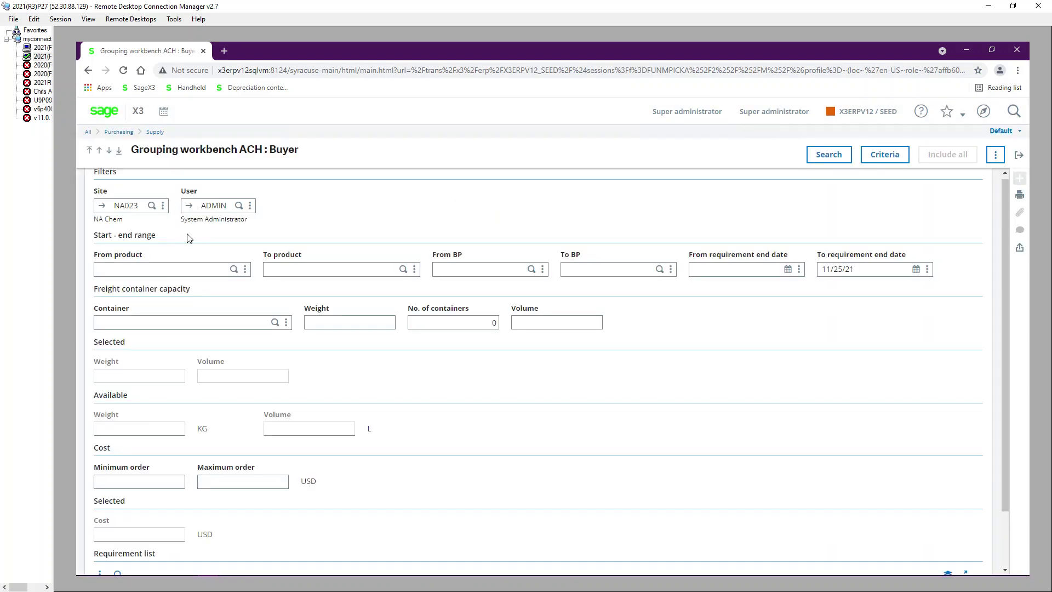
Search the grouping workbench for requirements at site NA023 with product RAW050 as both ends of the range.
{"action": "left_click", "coordinate": [144, 208]}
{"action": "key", "text": "Tab"}
{"action": "left_click", "coordinate": [164, 272]}
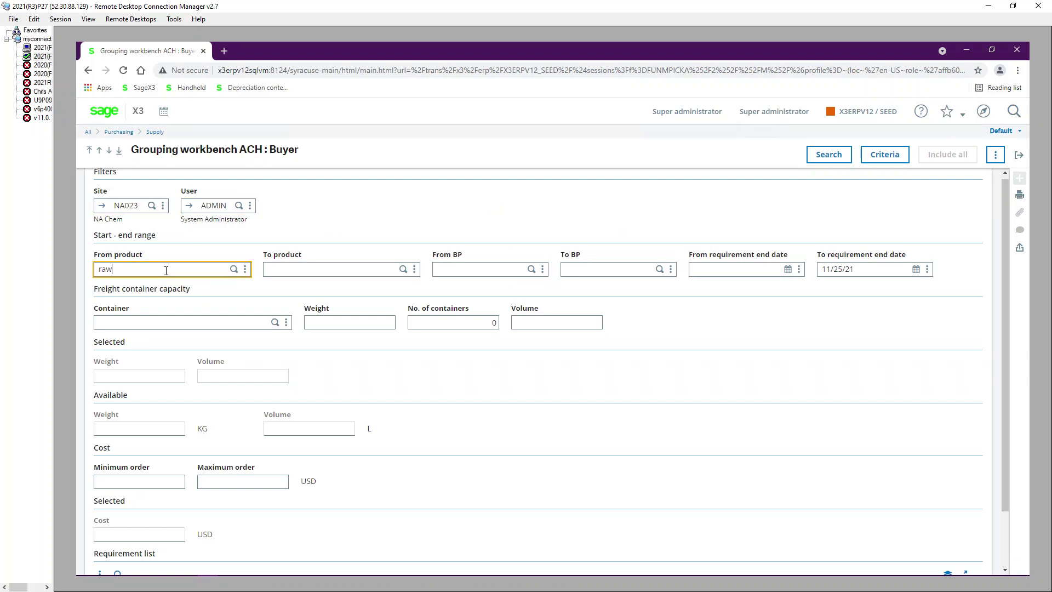
{"action": "type", "text": "raw050"}
{"action": "key", "text": "Tab"}
{"action": "key", "text": "Tab"}
{"action": "left_click", "coordinate": [823, 158]}
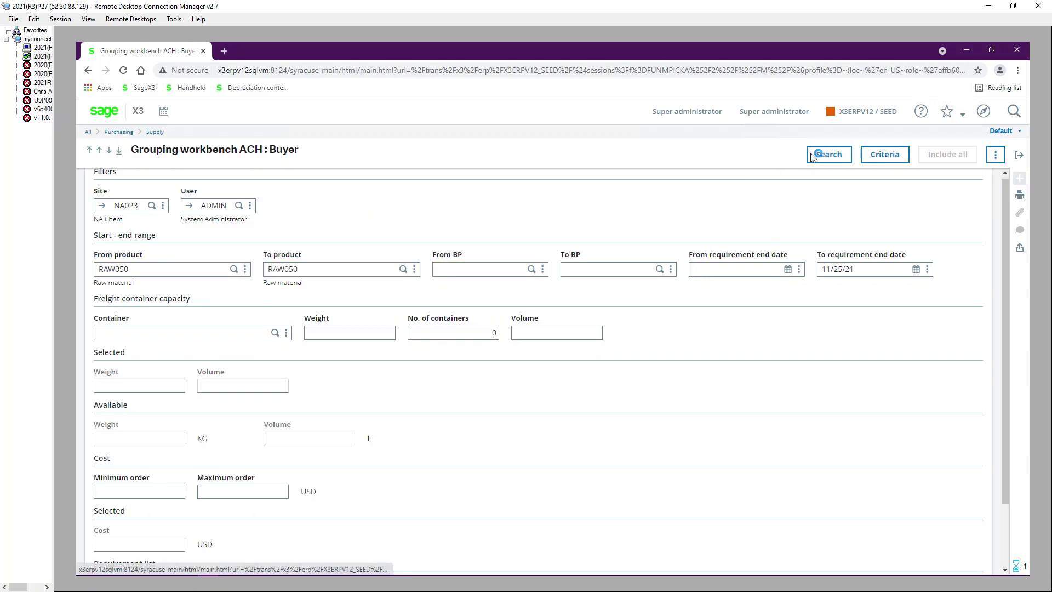
Check the requirement list and exclude rows 4 to 8, keeping only the first three planned orders selected.
{"action": "scroll", "coordinate": [625, 291], "scroll_direction": "down", "scroll_amount": 3}
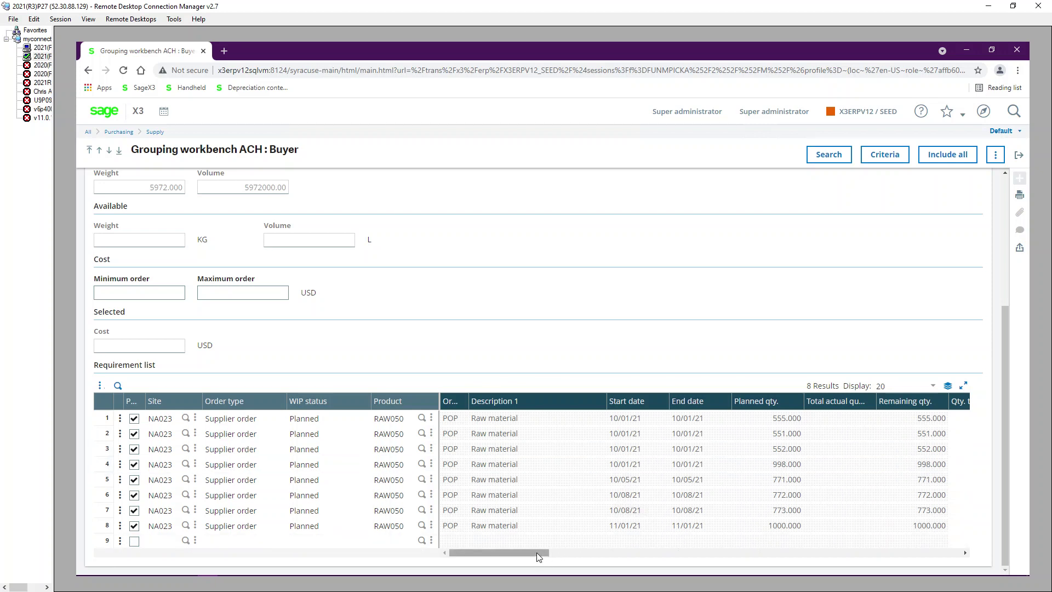
{"action": "left_click_drag", "start_coordinate": [536, 554], "coordinate": [669, 559]}
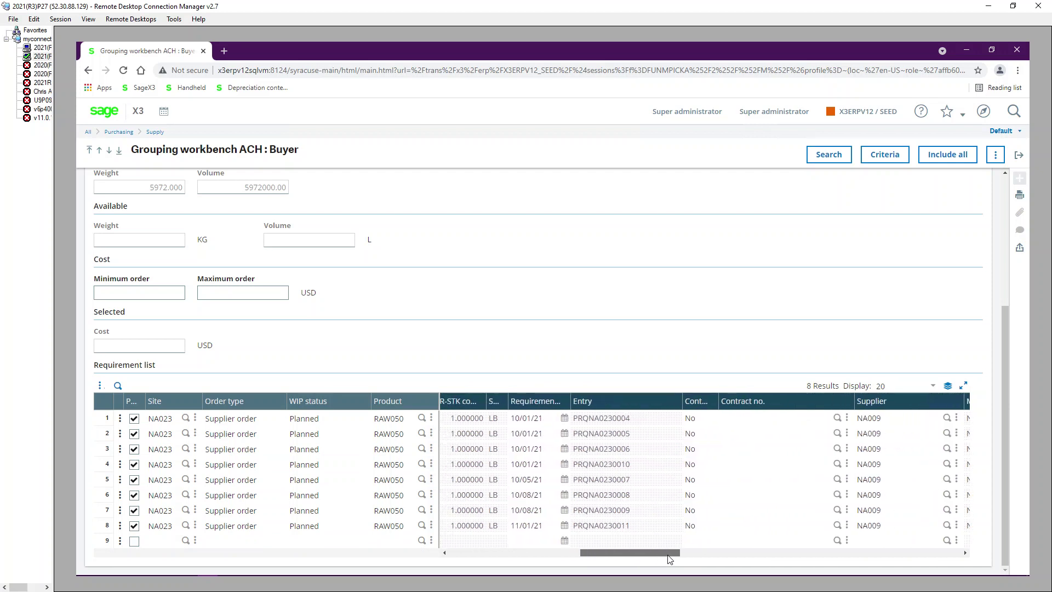
{"action": "left_click_drag", "start_coordinate": [669, 559], "coordinate": [478, 561]}
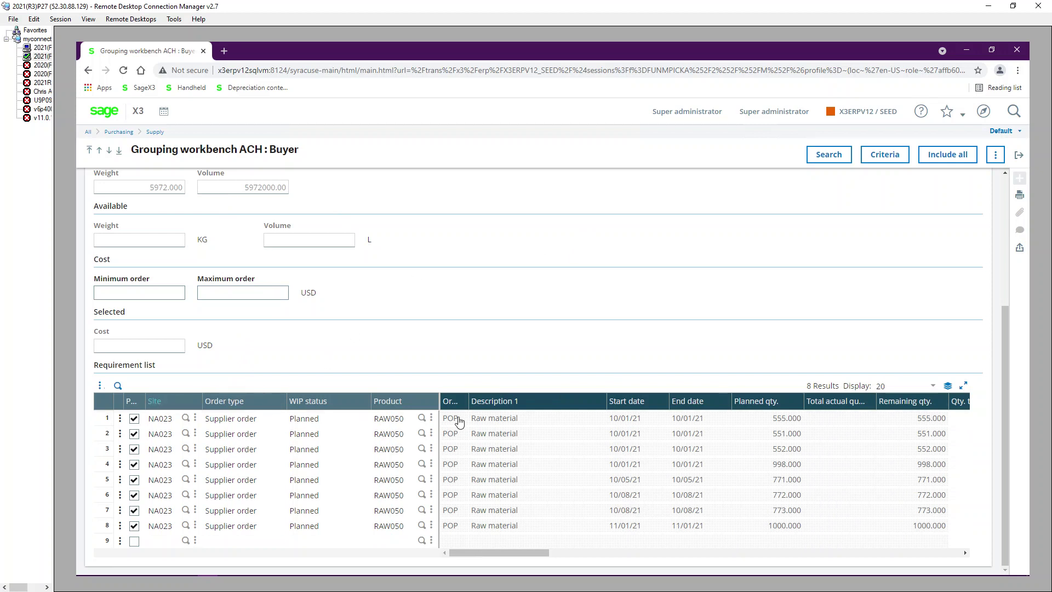
{"action": "left_click", "coordinate": [134, 464]}
{"action": "left_click", "coordinate": [134, 479]}
{"action": "left_click", "coordinate": [134, 494]}
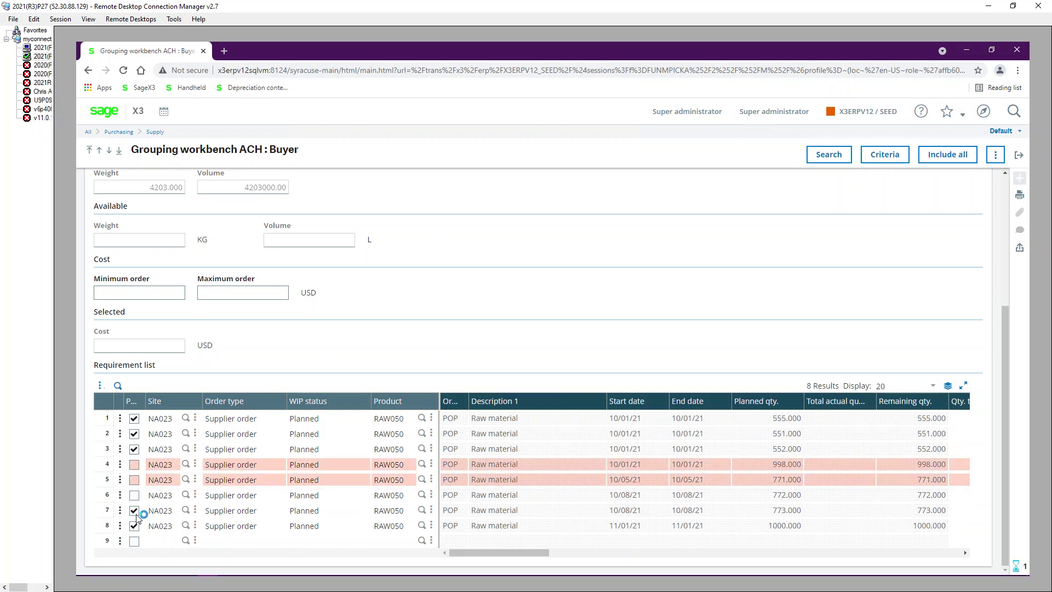
{"action": "left_click", "coordinate": [134, 525]}
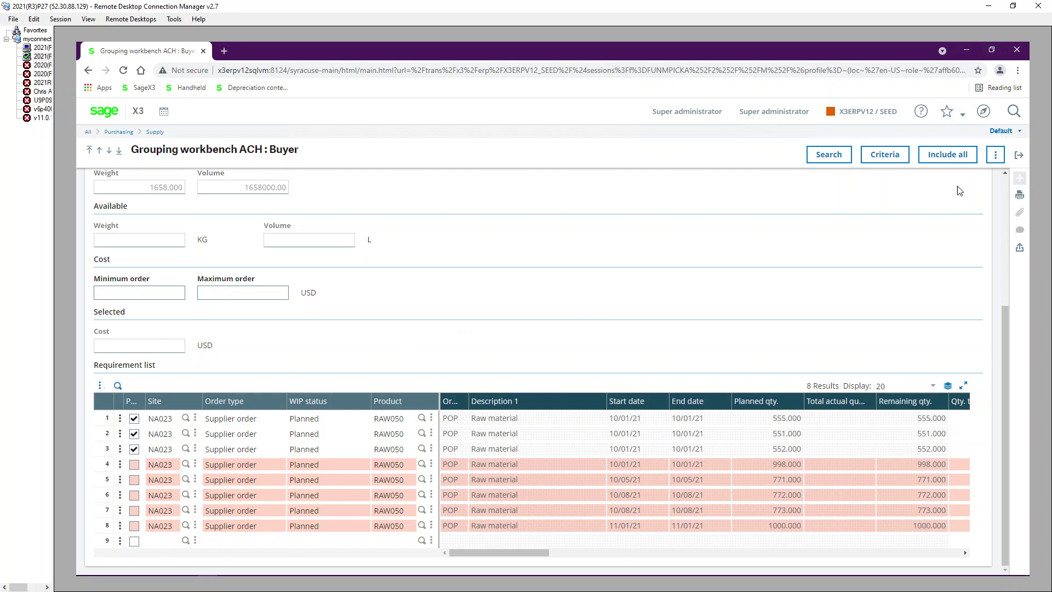
Generate the purchase order from the selected requirements, check the created order's line in the log and close the log.
{"action": "left_click", "coordinate": [994, 156]}
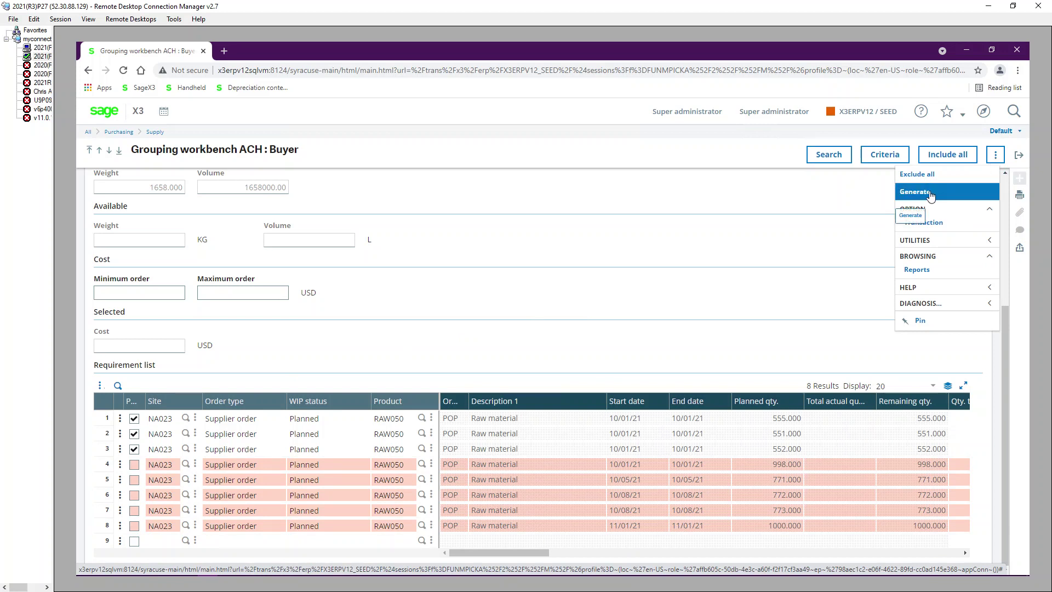
{"action": "left_click", "coordinate": [930, 193]}
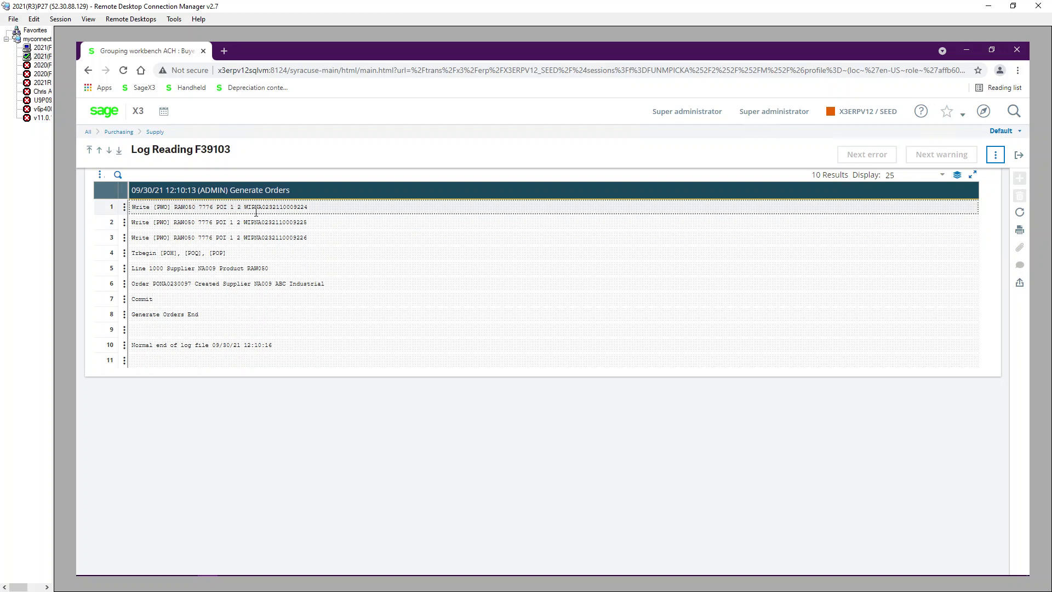
{"action": "left_click", "coordinate": [164, 284]}
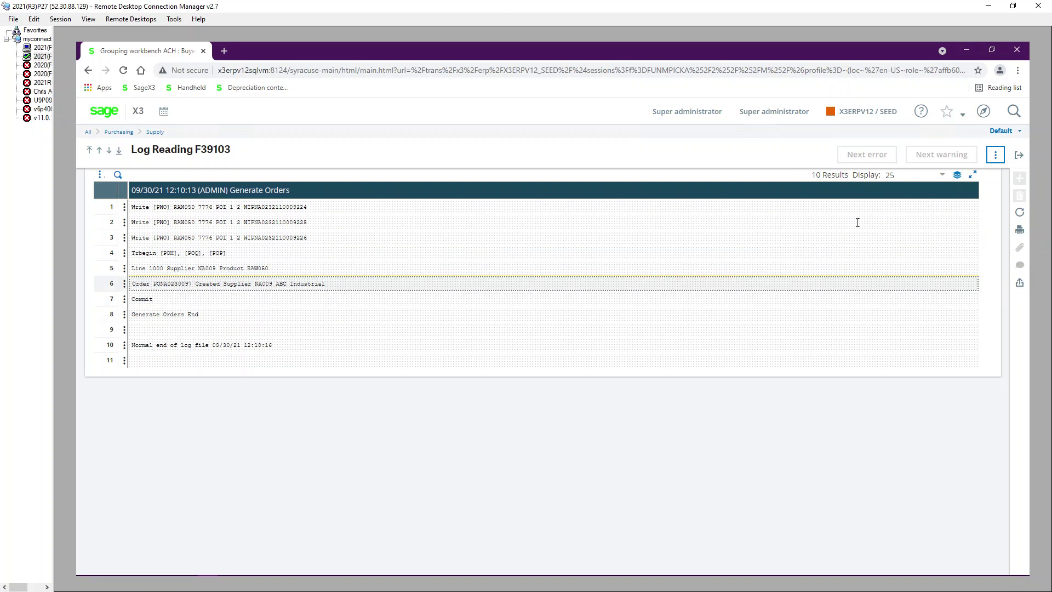
{"action": "left_click", "coordinate": [1019, 157]}
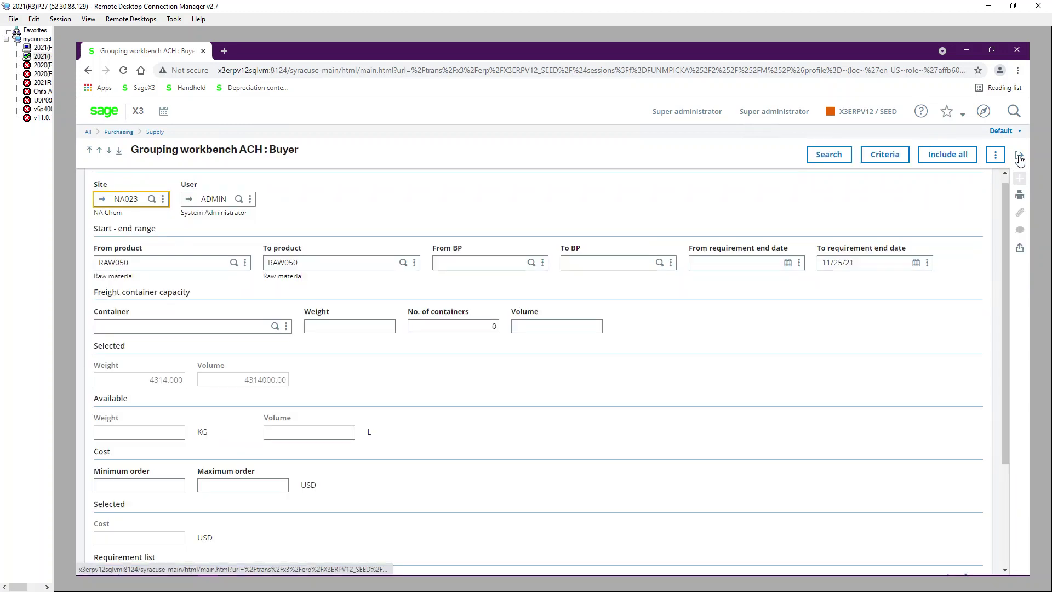
Leave the grouping workbench and open the manufacturing Enterprise planning function with the ALL Full entry transaction.
{"action": "left_click", "coordinate": [1019, 158]}
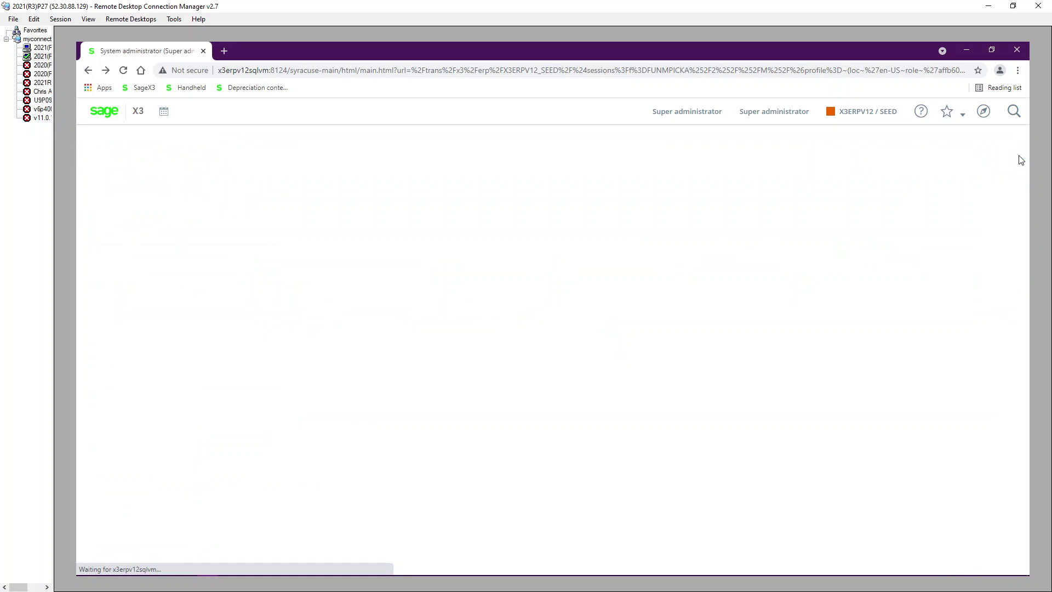
{"action": "left_click", "coordinate": [984, 111]}
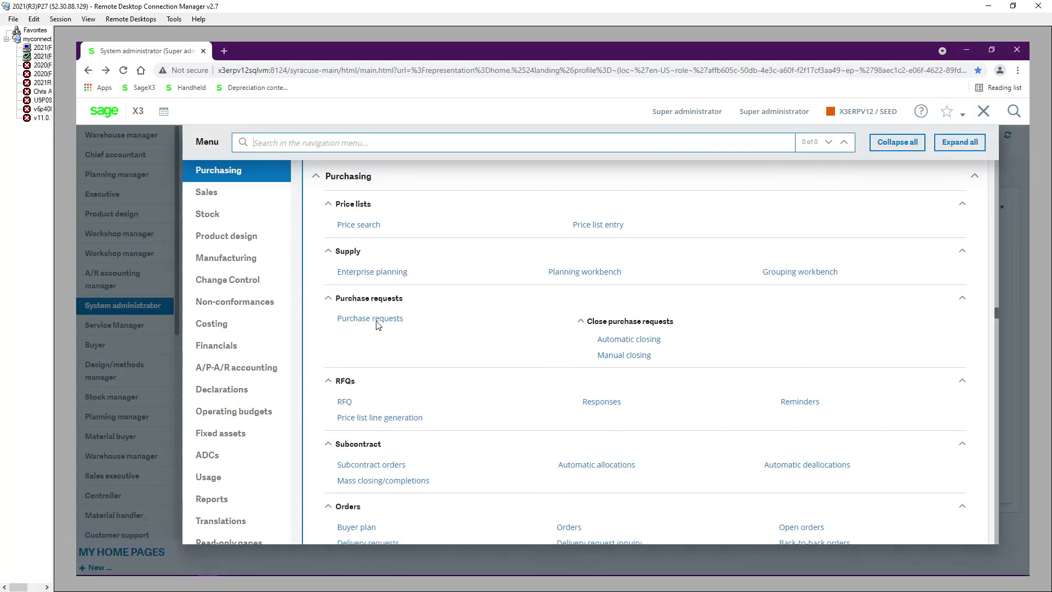
{"action": "left_click", "coordinate": [255, 260]}
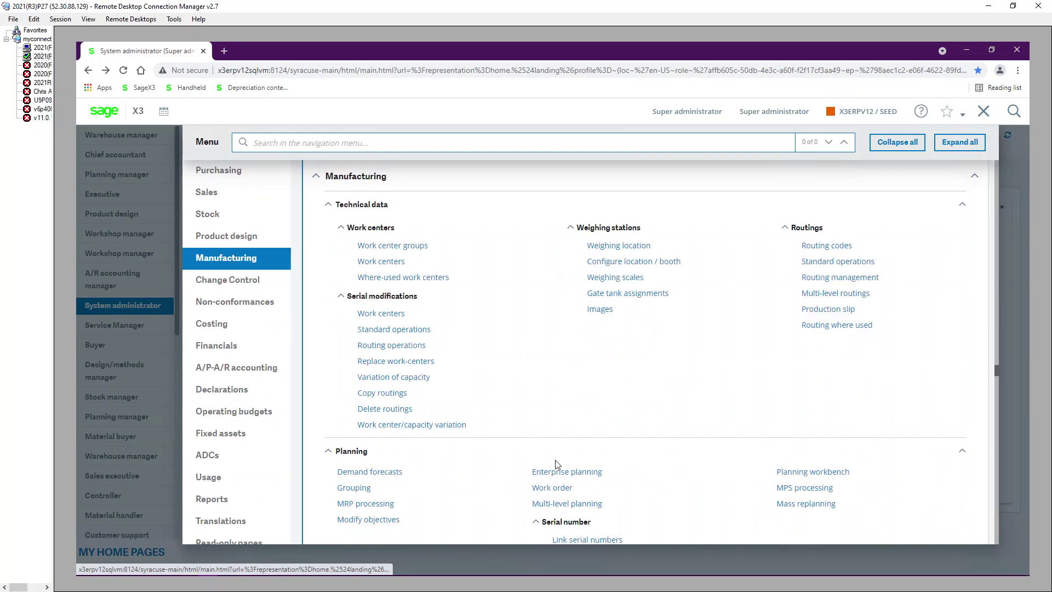
{"action": "left_click", "coordinate": [571, 471]}
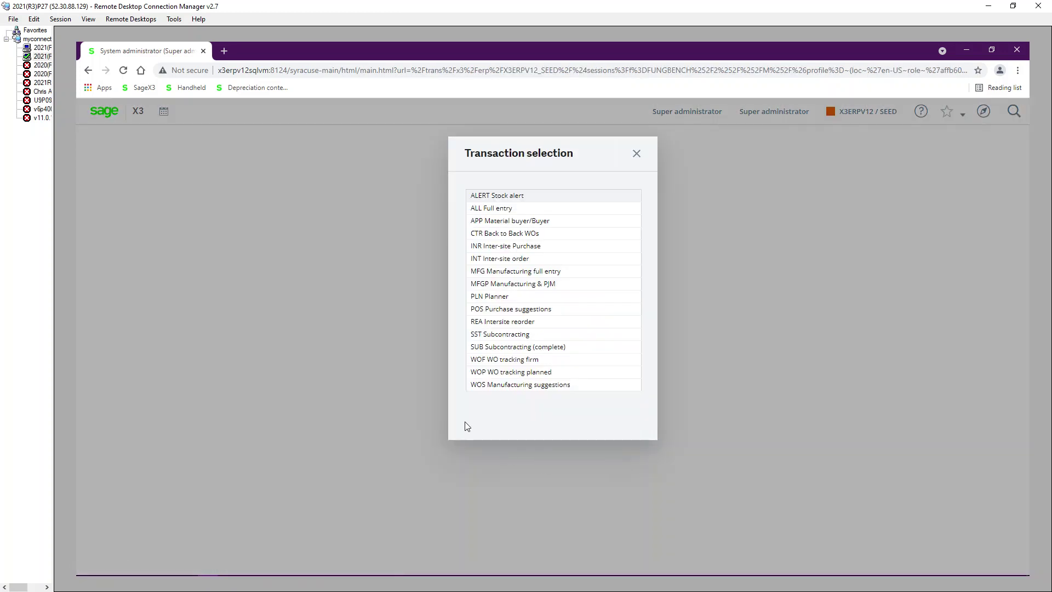
{"action": "left_click", "coordinate": [472, 209]}
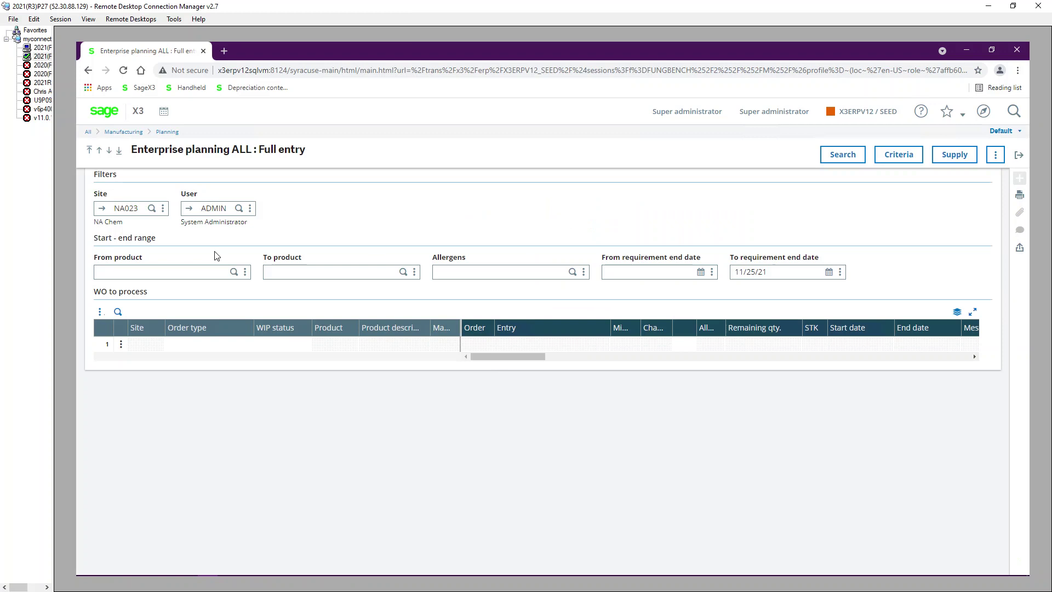
Search enterprise planning for orders of product RAW050 at site NA023.
{"action": "left_click", "coordinate": [188, 268]}
{"action": "type", "text": "raw050"}
{"action": "key", "text": "Tab"}
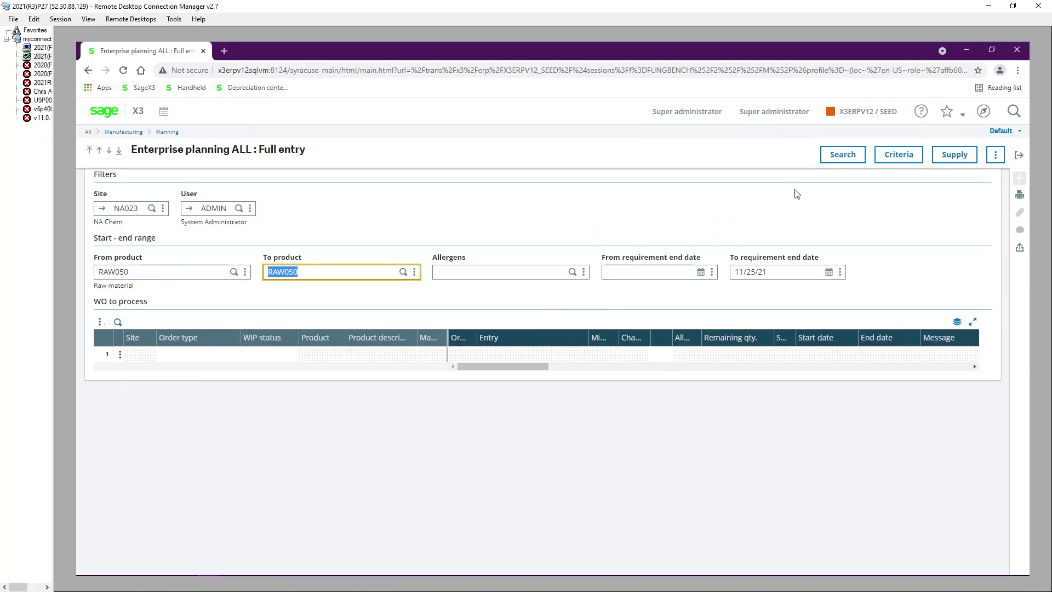
{"action": "left_click", "coordinate": [834, 158]}
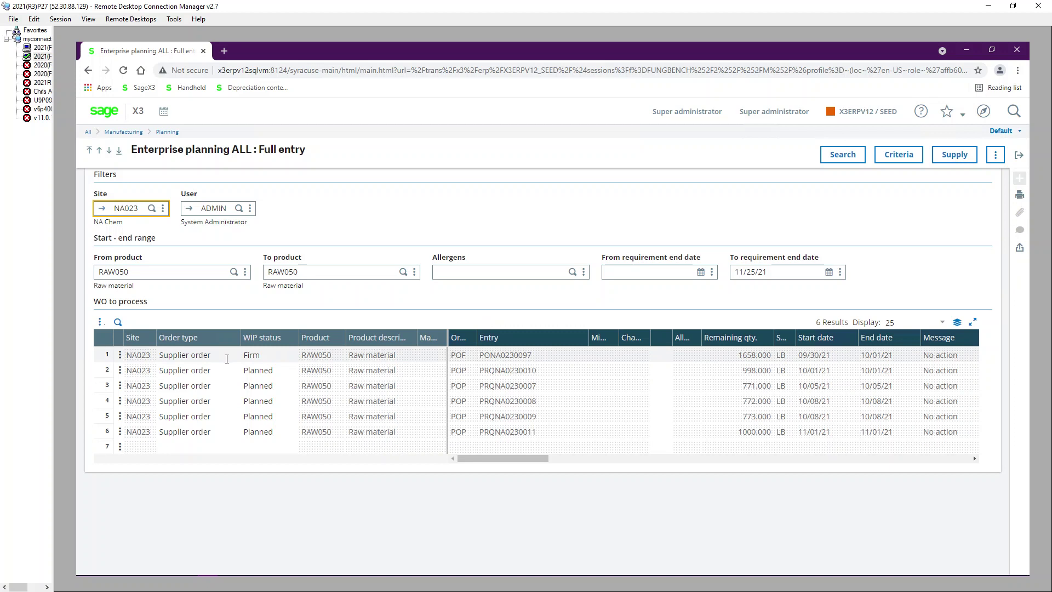
Open the purchase order behind the firm supplier order with the ALL Full entry transaction and view its product lines.
{"action": "left_click", "coordinate": [119, 355]}
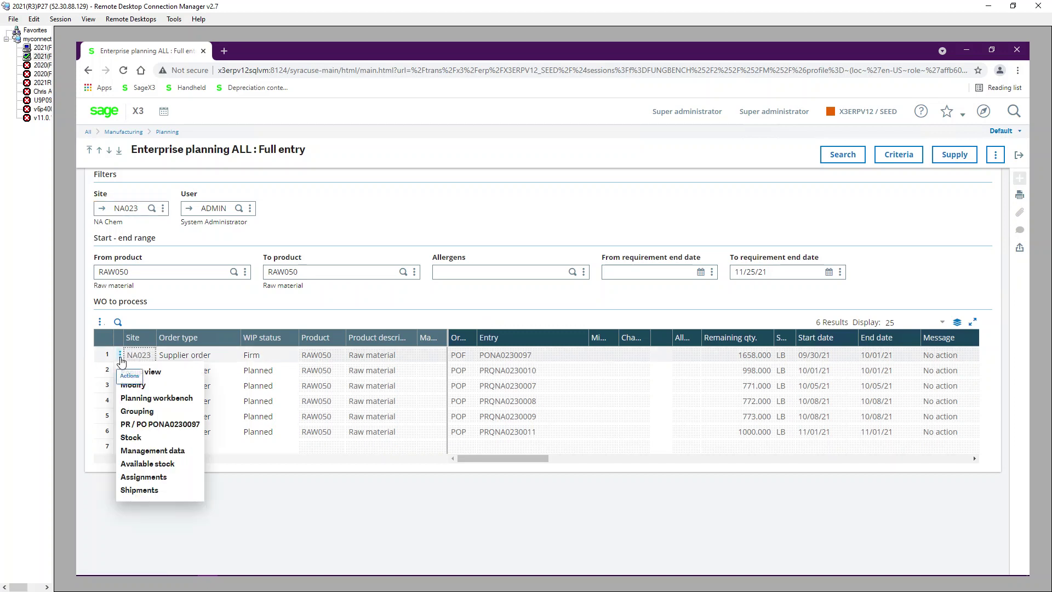
{"action": "left_click", "coordinate": [140, 427]}
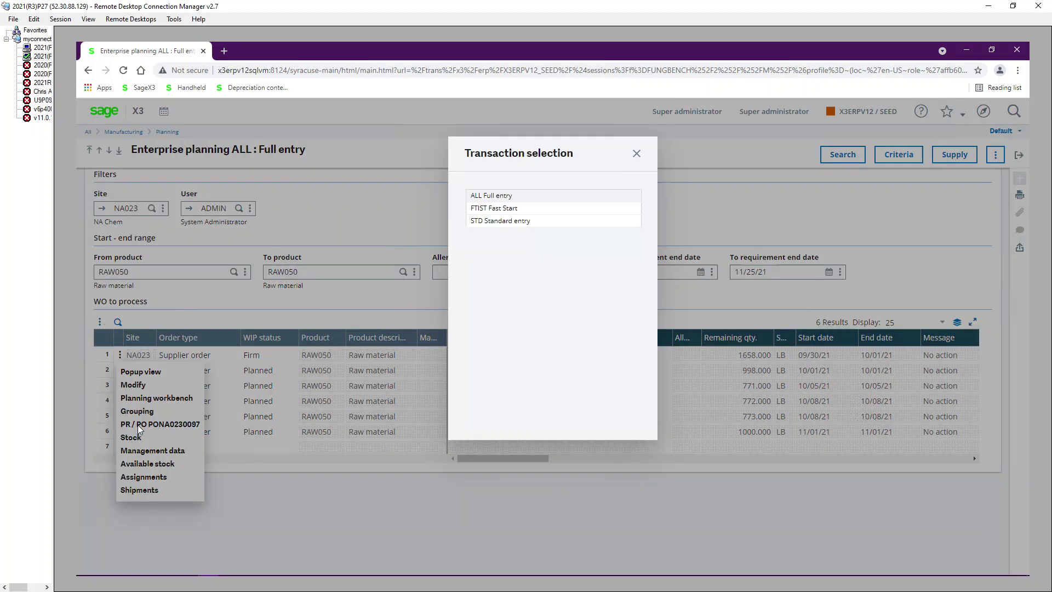
{"action": "left_click", "coordinate": [490, 195]}
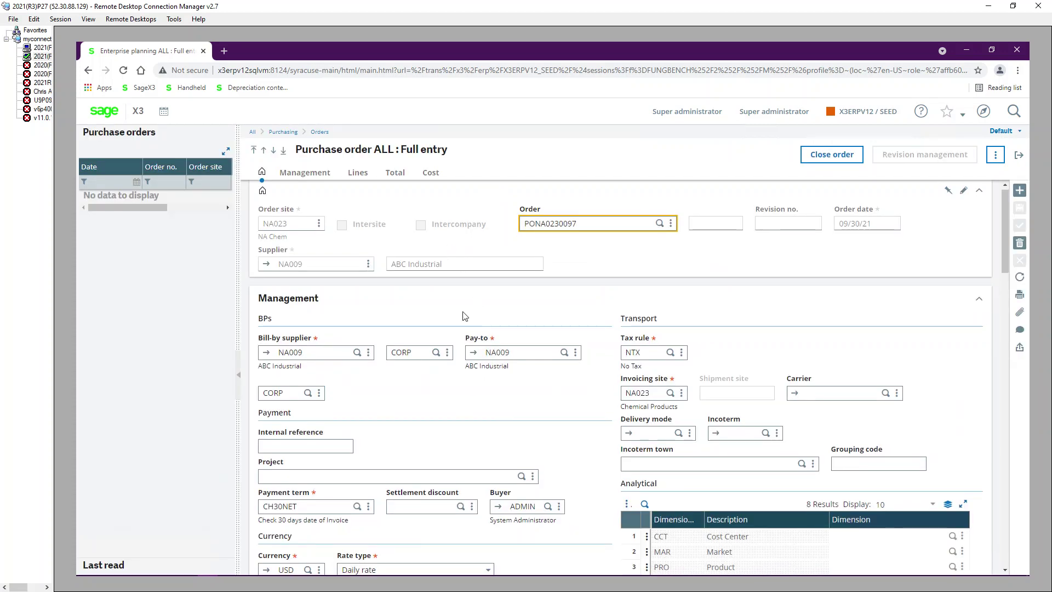
{"action": "scroll", "coordinate": [592, 326], "scroll_direction": "down", "scroll_amount": 9}
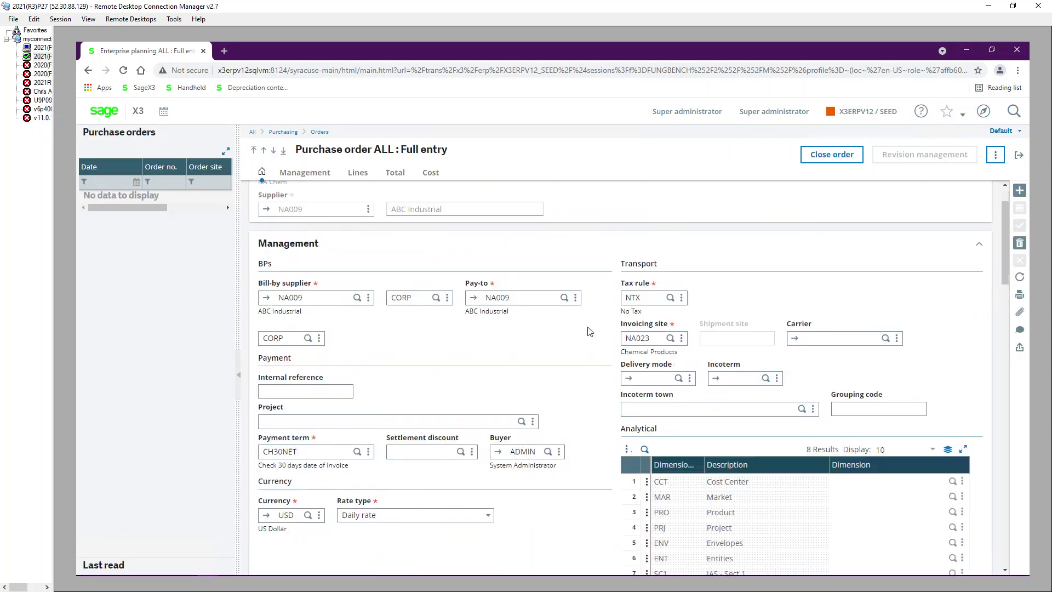
{"action": "scroll", "coordinate": [579, 341], "scroll_direction": "down", "scroll_amount": 1}
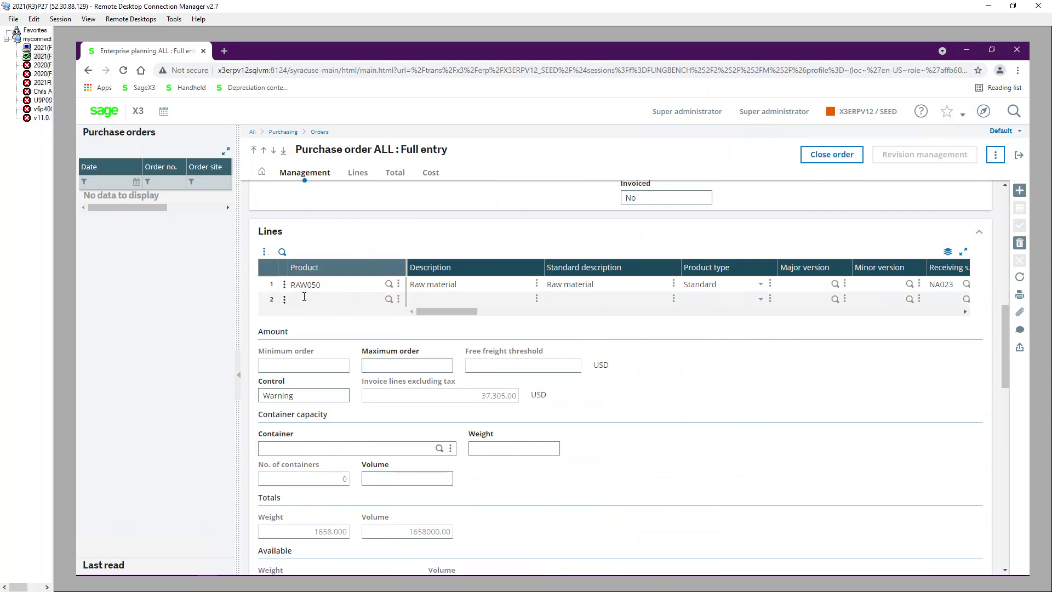
View the ordered quantity and the consumed purchase requests of the RAW050 order line, and close the request list.
{"action": "left_click_drag", "start_coordinate": [471, 312], "coordinate": [545, 313]}
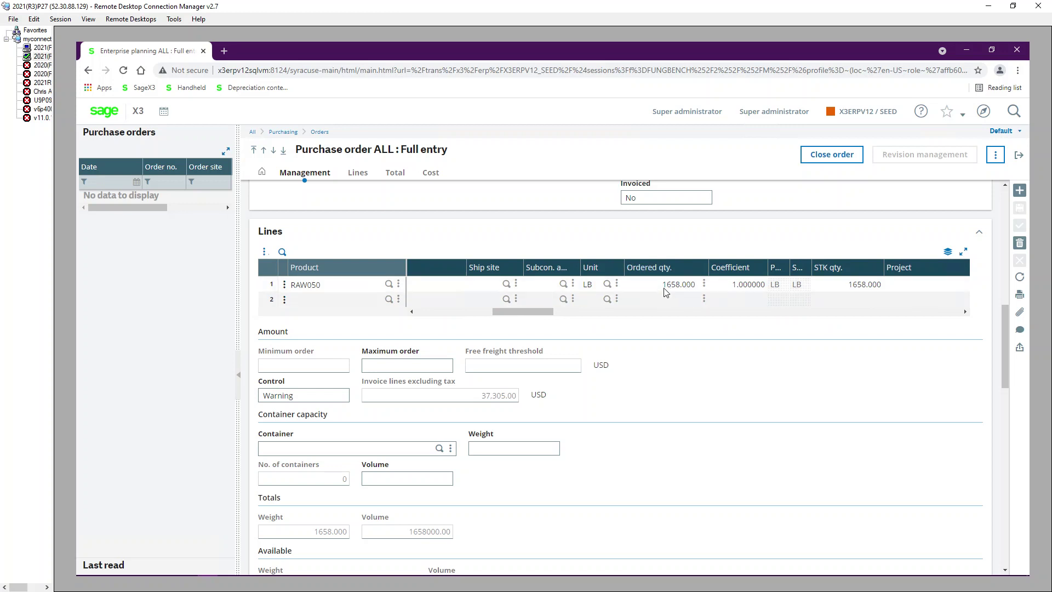
{"action": "left_click", "coordinate": [290, 286]}
{"action": "left_click", "coordinate": [283, 288]}
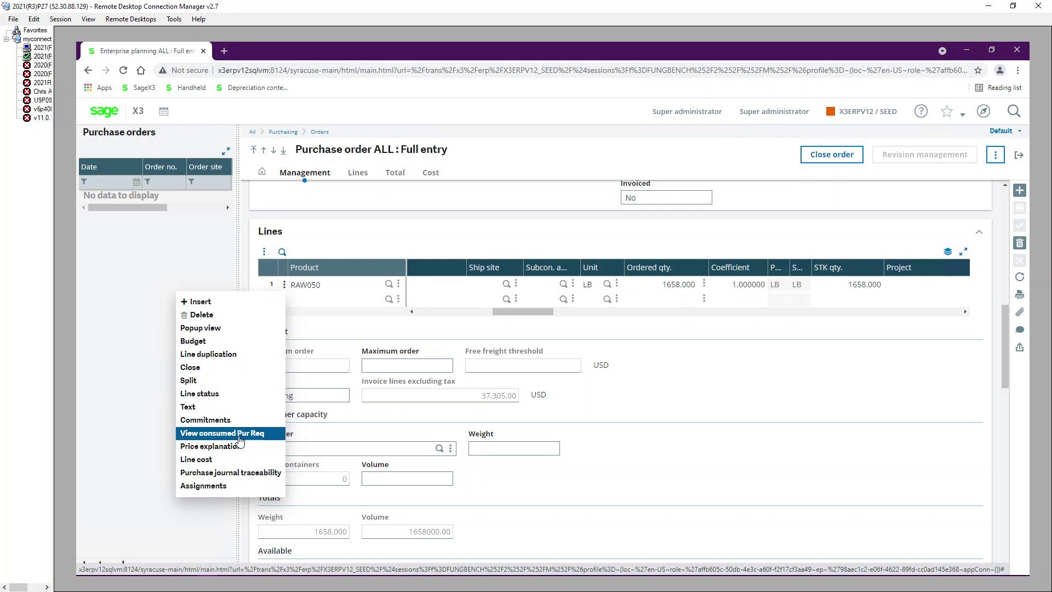
{"action": "left_click", "coordinate": [239, 435]}
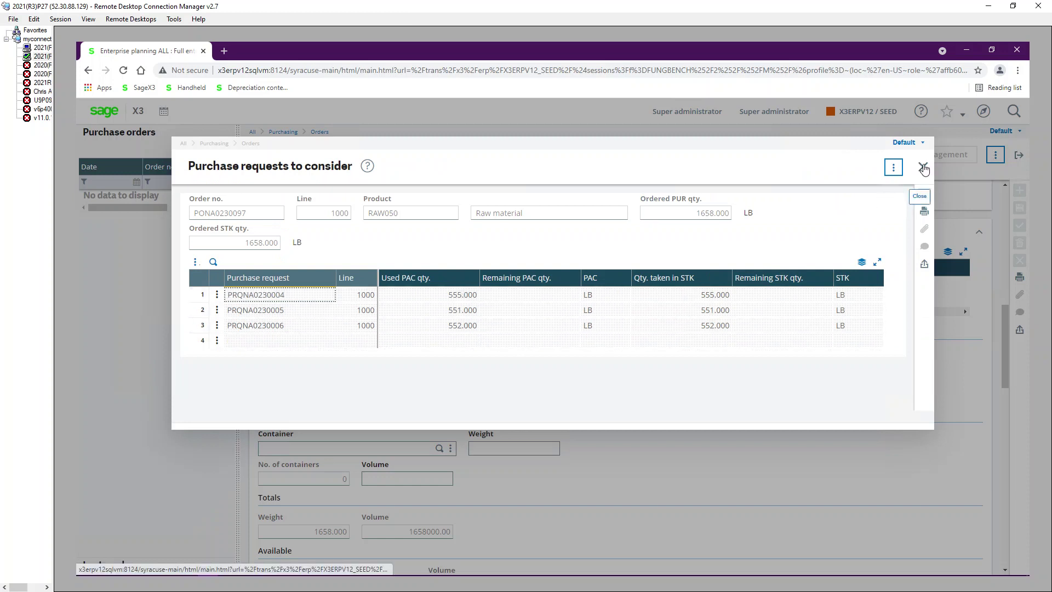
{"action": "left_click", "coordinate": [923, 168]}
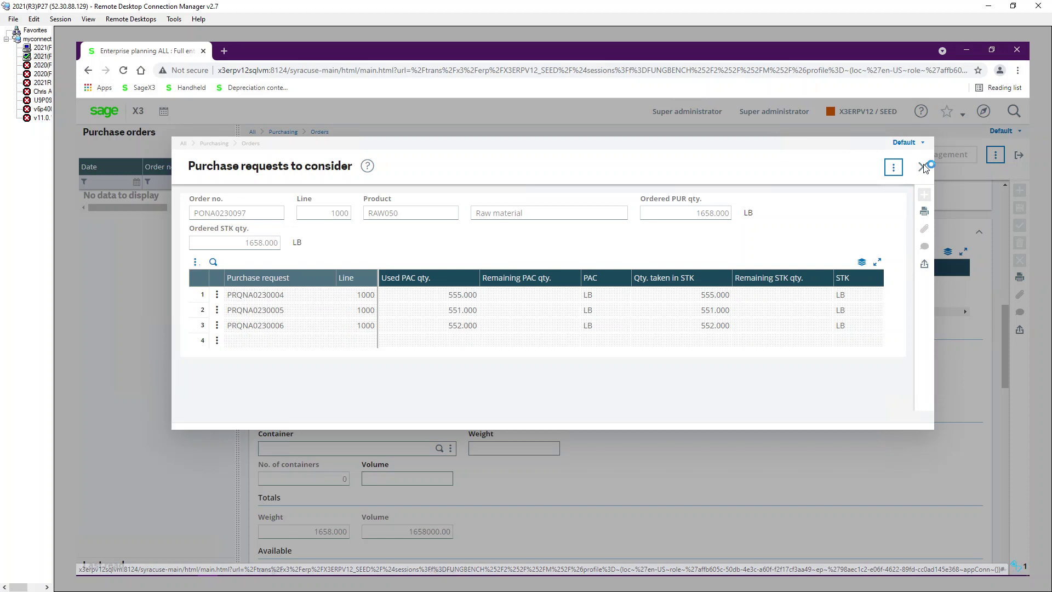
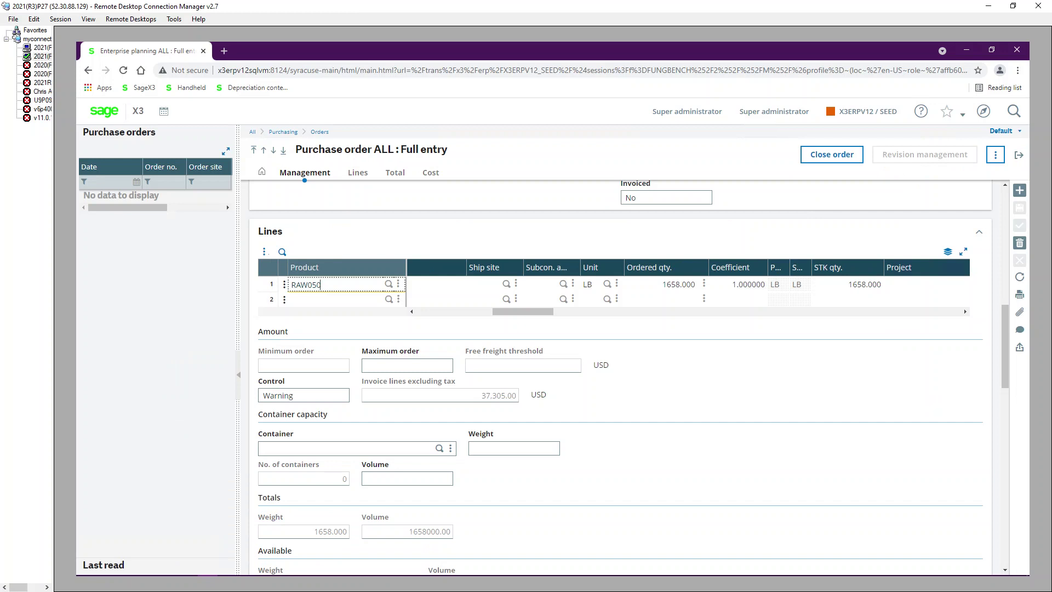
Leave the purchase order and enterprise planning, and open the purchasing Orders function with the ALL Full entry transaction.
{"action": "left_click", "coordinate": [1018, 159]}
{"action": "left_click", "coordinate": [1021, 156]}
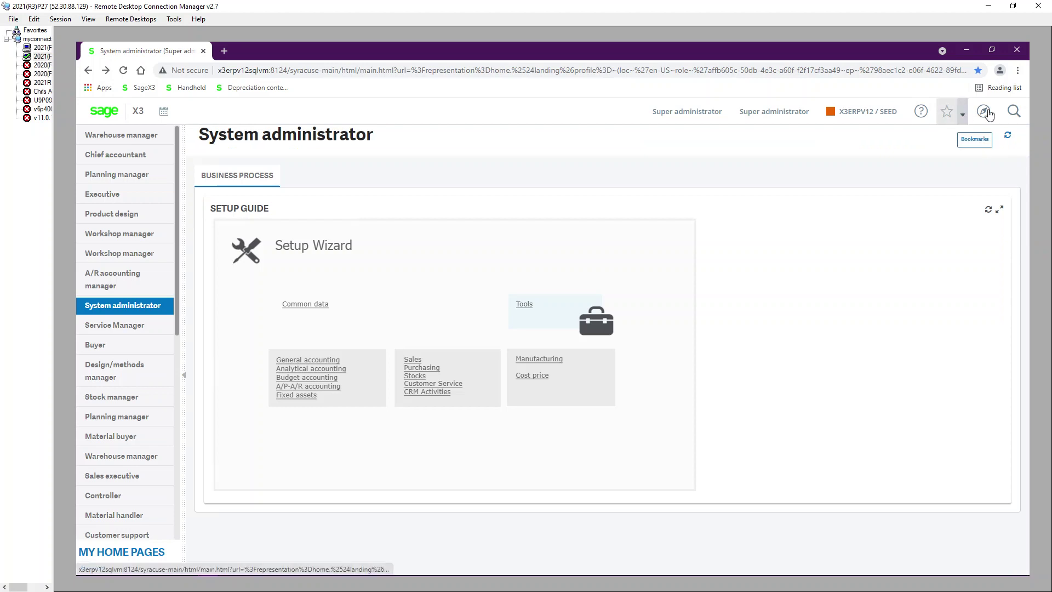
{"action": "left_click", "coordinate": [539, 359]}
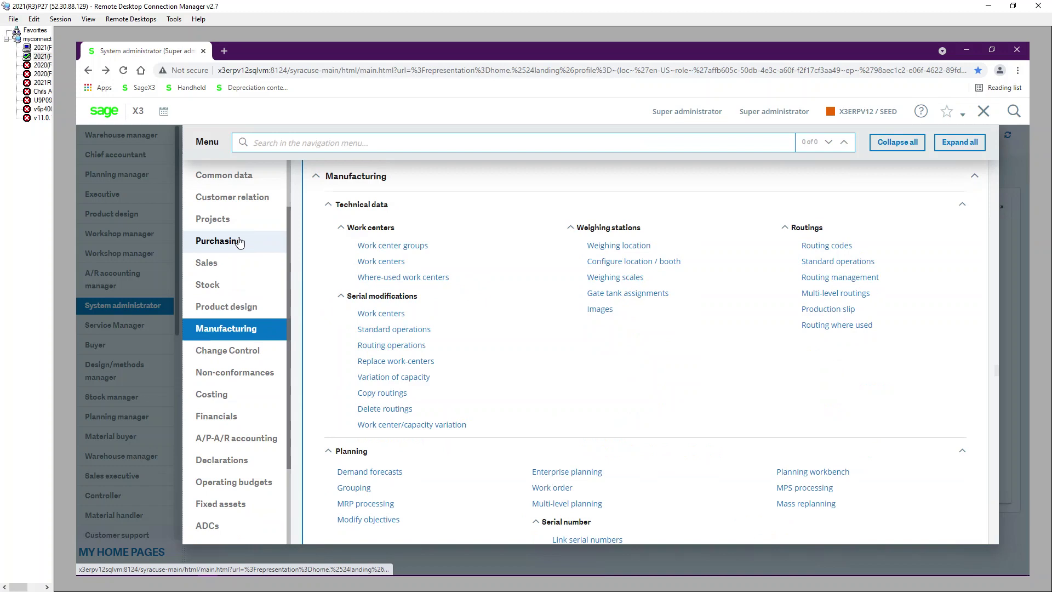
{"action": "left_click", "coordinate": [240, 242]}
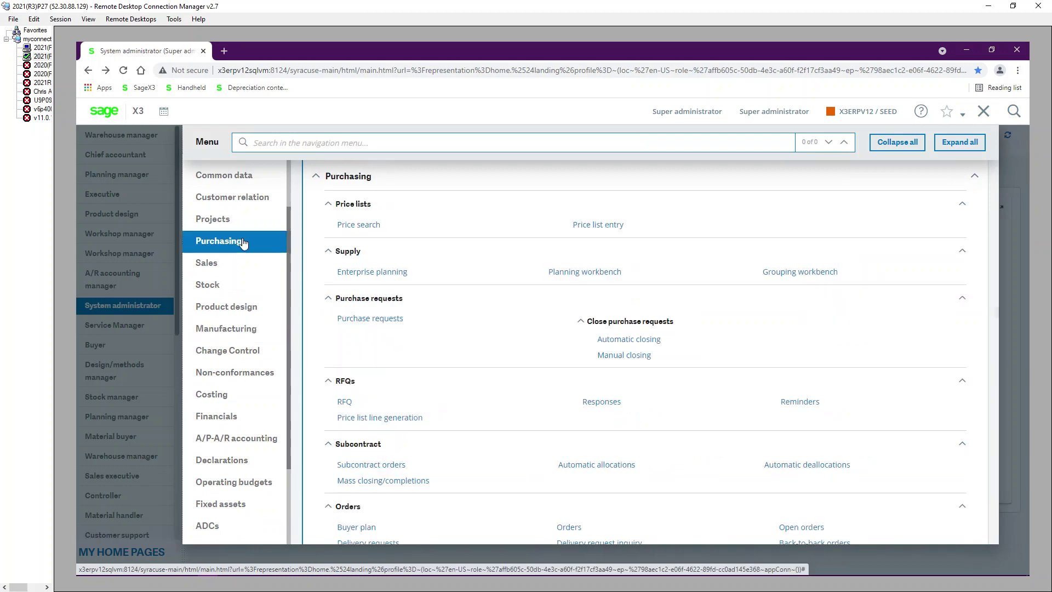
{"action": "scroll", "coordinate": [449, 408], "scroll_direction": "down", "scroll_amount": 3}
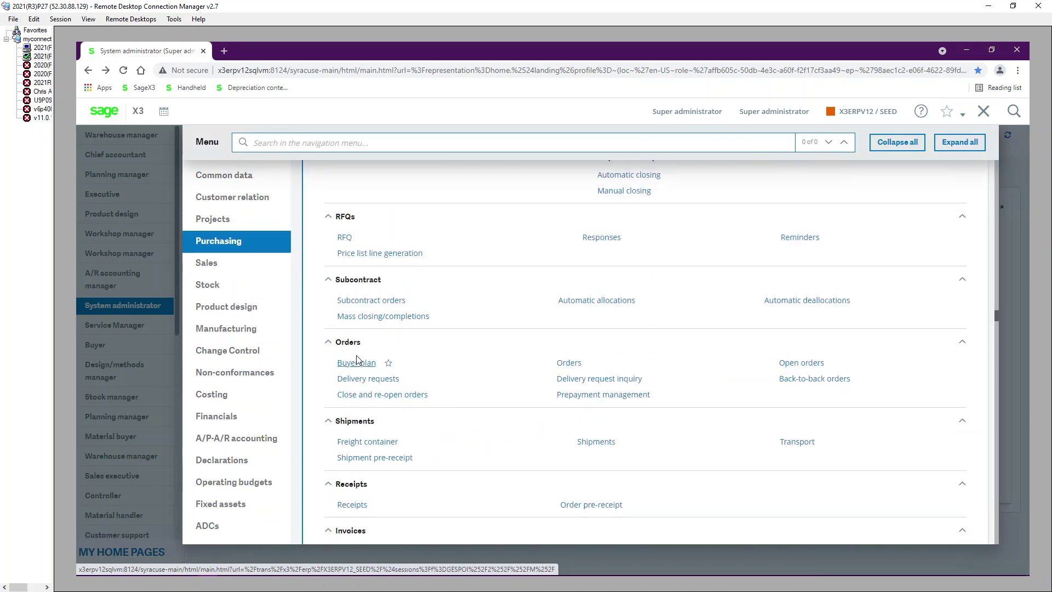
{"action": "left_click", "coordinate": [569, 364]}
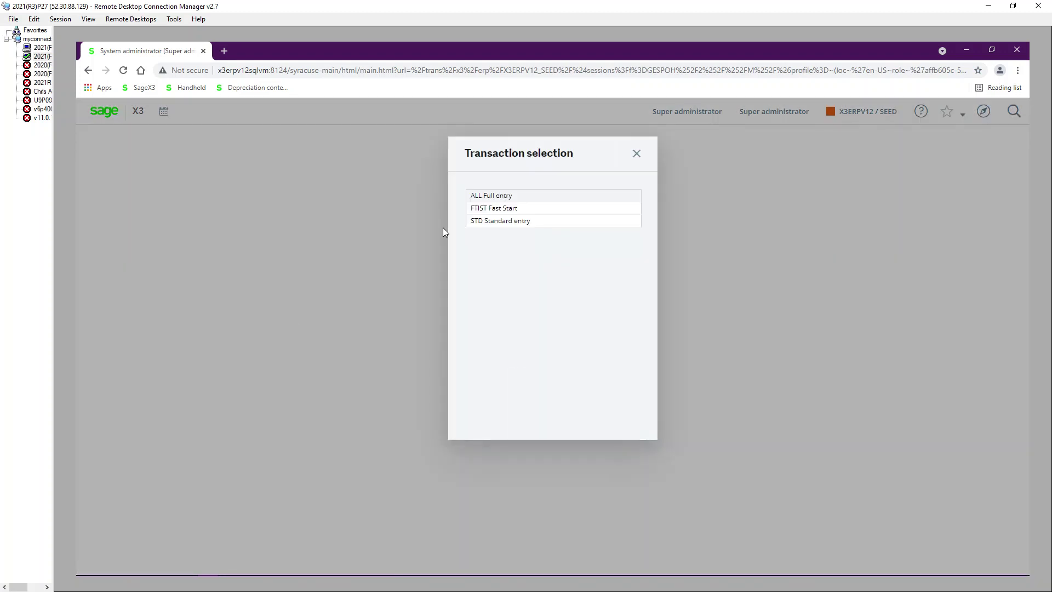
{"action": "left_click", "coordinate": [469, 197]}
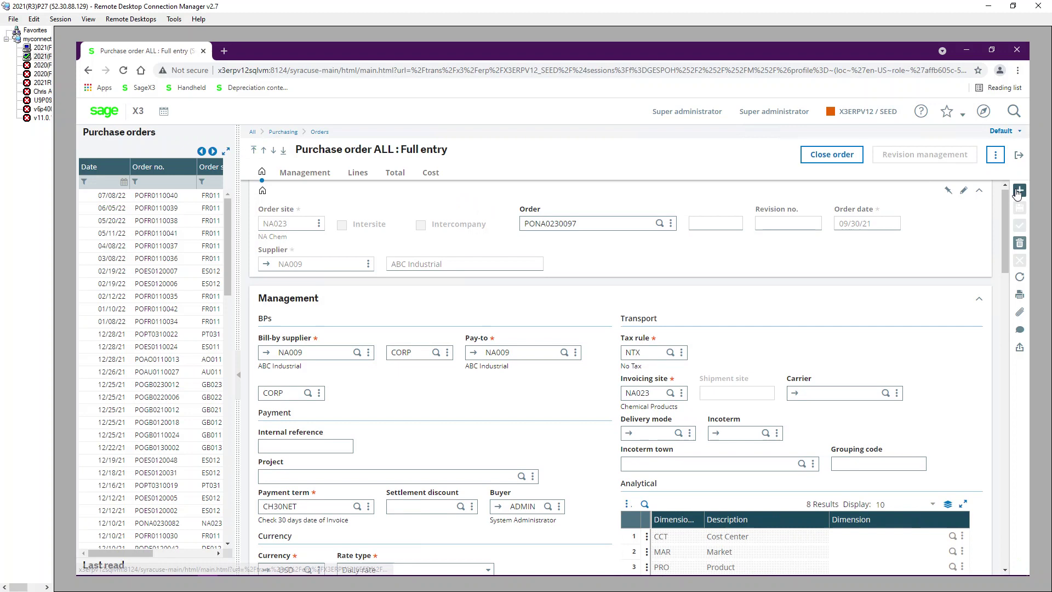
Start a new purchase order for site NA023 dated 09/30/21 with supplier NA009, accepting the supplier defaults.
{"action": "left_click", "coordinate": [1019, 190]}
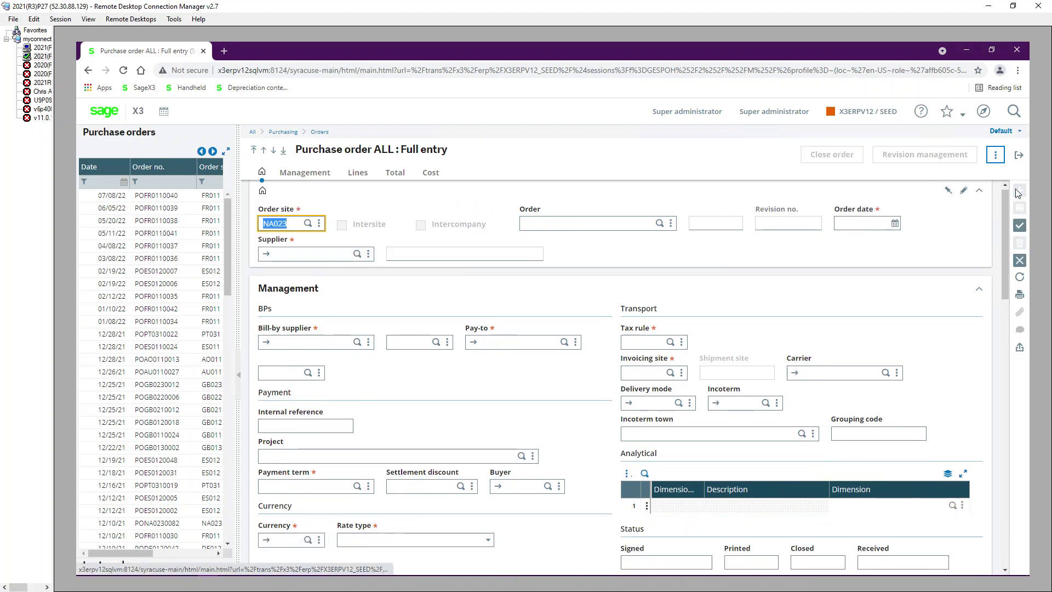
{"action": "key", "text": "Tab"}
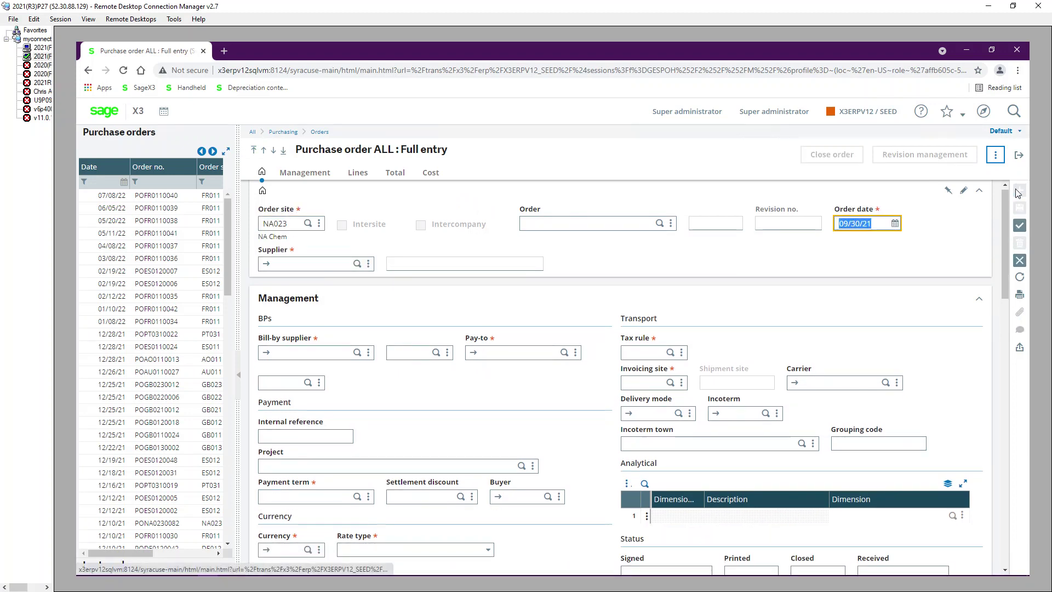
{"action": "key", "text": "Tab"}
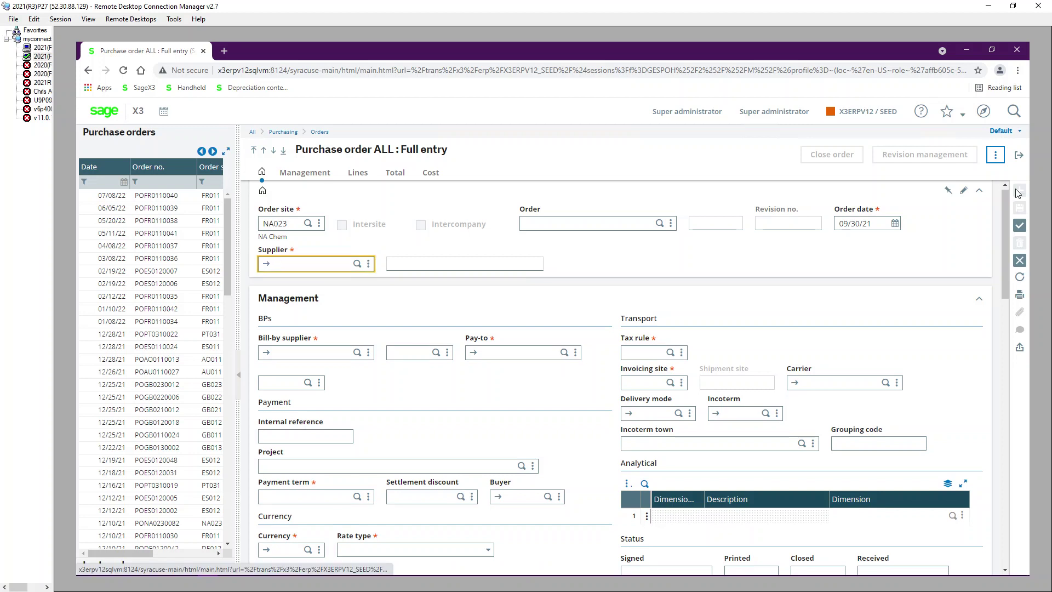
{"action": "type", "text": "na009"}
{"action": "key", "text": "Tab"}
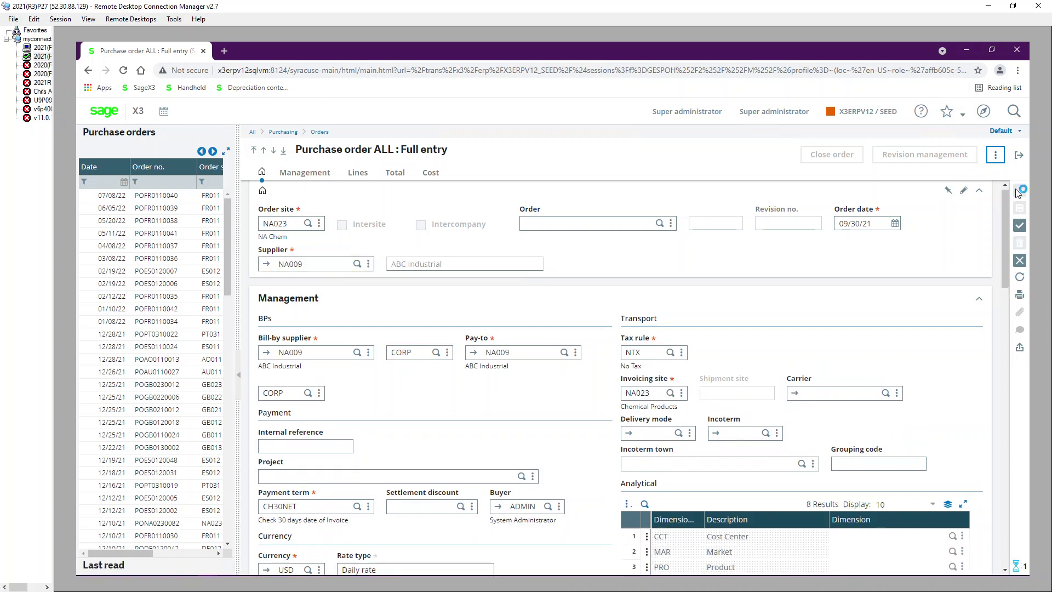
{"action": "key", "text": "Tab"}
{"action": "key", "text": "Tab"}
Choose RAW050 for the first order line through the product-supplier selection.
{"action": "scroll", "coordinate": [501, 467], "scroll_direction": "down", "scroll_amount": 8}
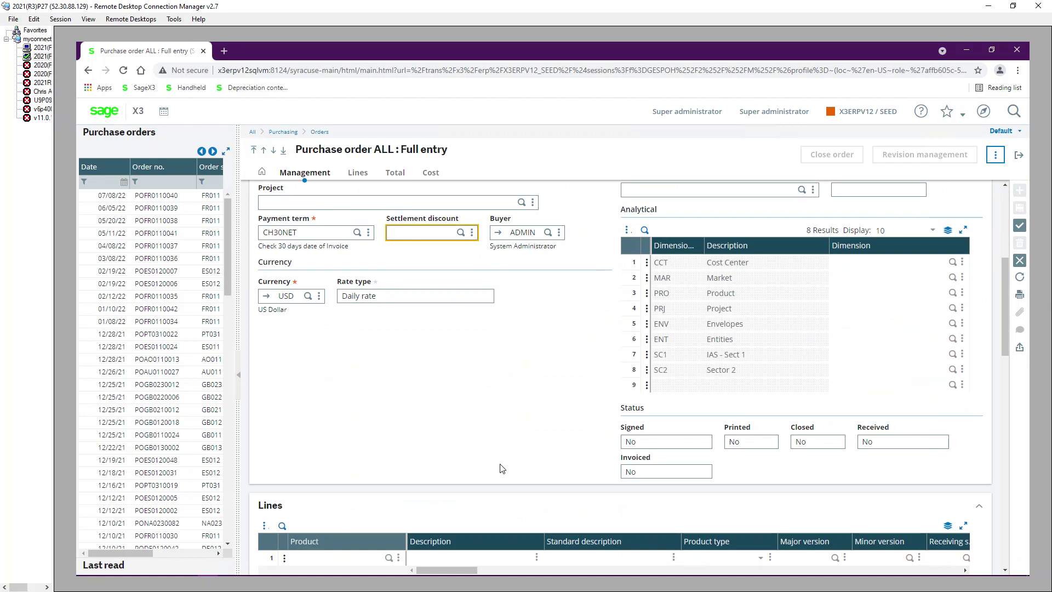
{"action": "left_click", "coordinate": [359, 340]}
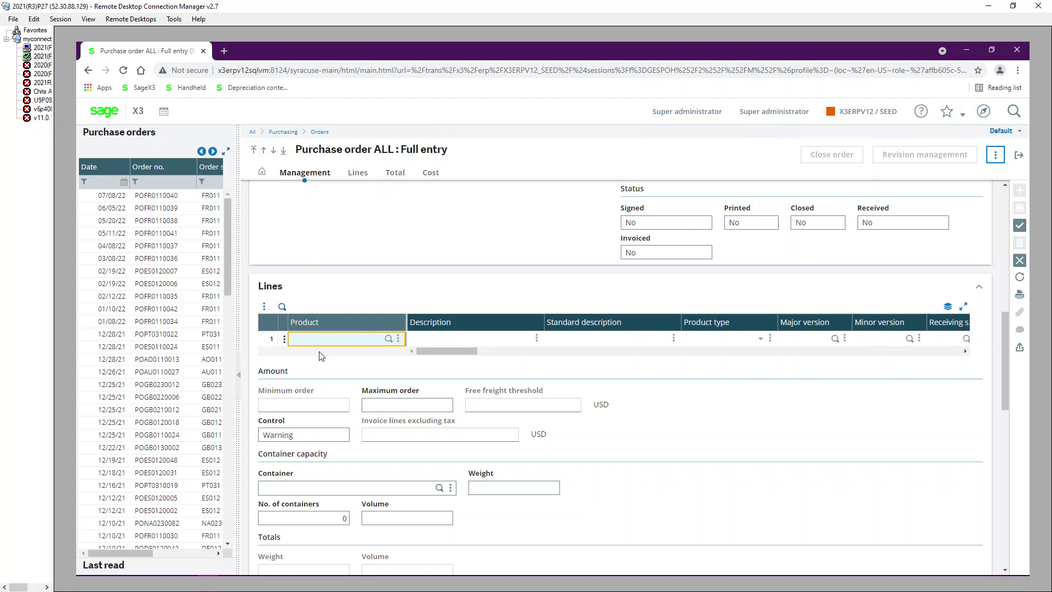
{"action": "left_click", "coordinate": [398, 339]}
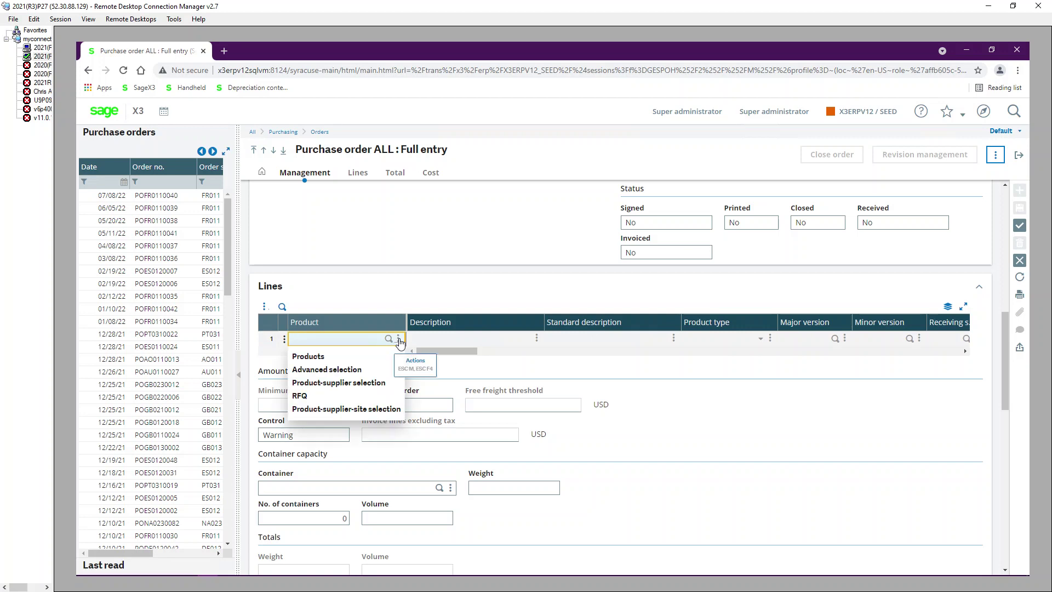
{"action": "left_click", "coordinate": [378, 387]}
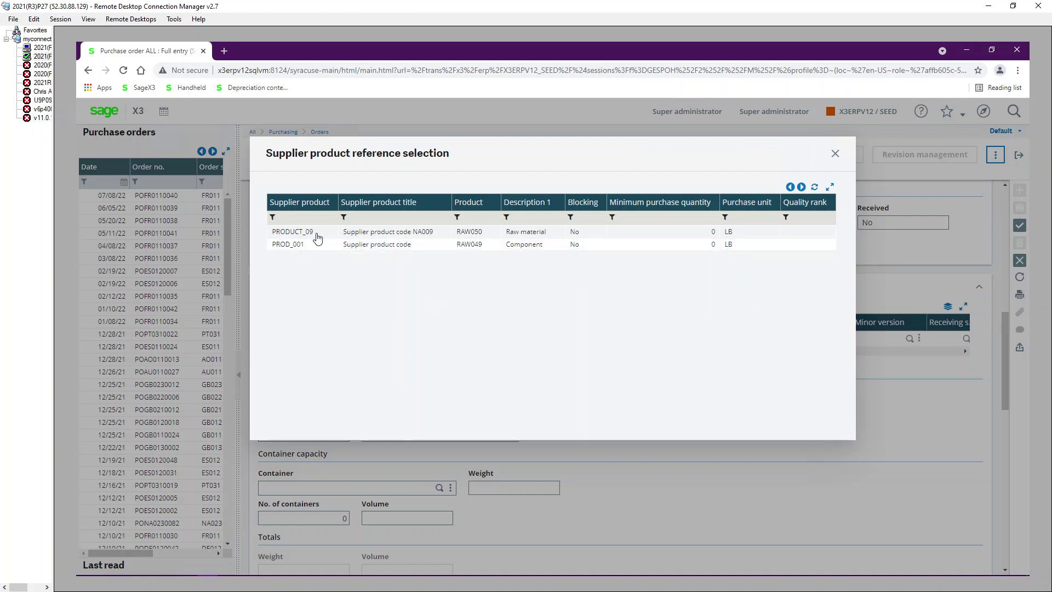
{"action": "left_click", "coordinate": [476, 237]}
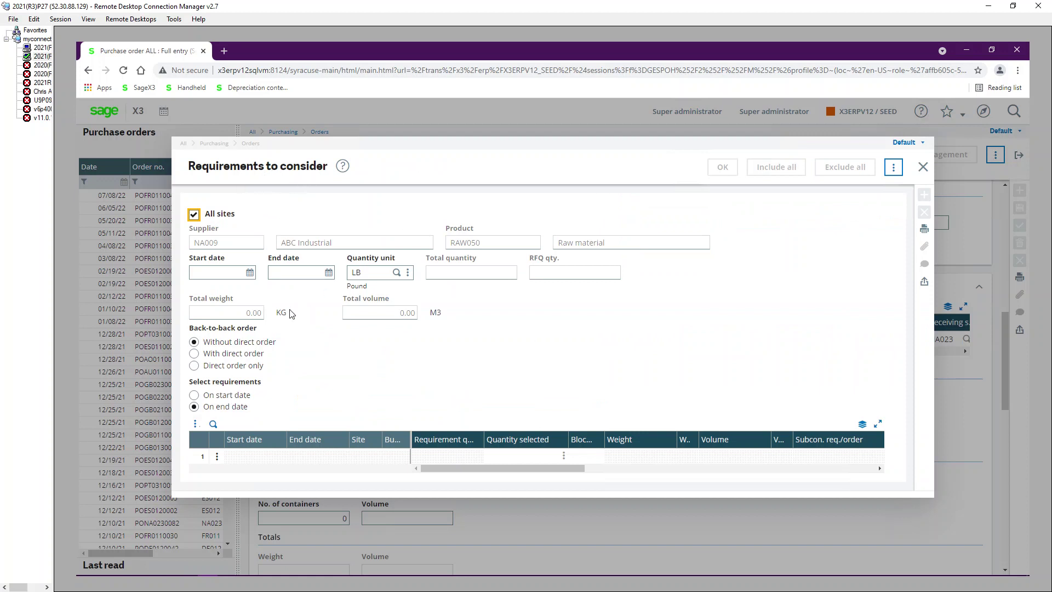
List the RAW050 requirements for all sites in LB without a date range and take the first requirement's full quantity.
{"action": "key", "text": "Tab"}
{"action": "key", "text": "Tab"}
{"action": "key", "text": "Tab"}
{"action": "left_click", "coordinate": [230, 272]}
{"action": "key", "text": "Tab"}
{"action": "key", "text": "Tab"}
{"action": "key", "text": "Tab"}
{"action": "key", "text": "Down"}
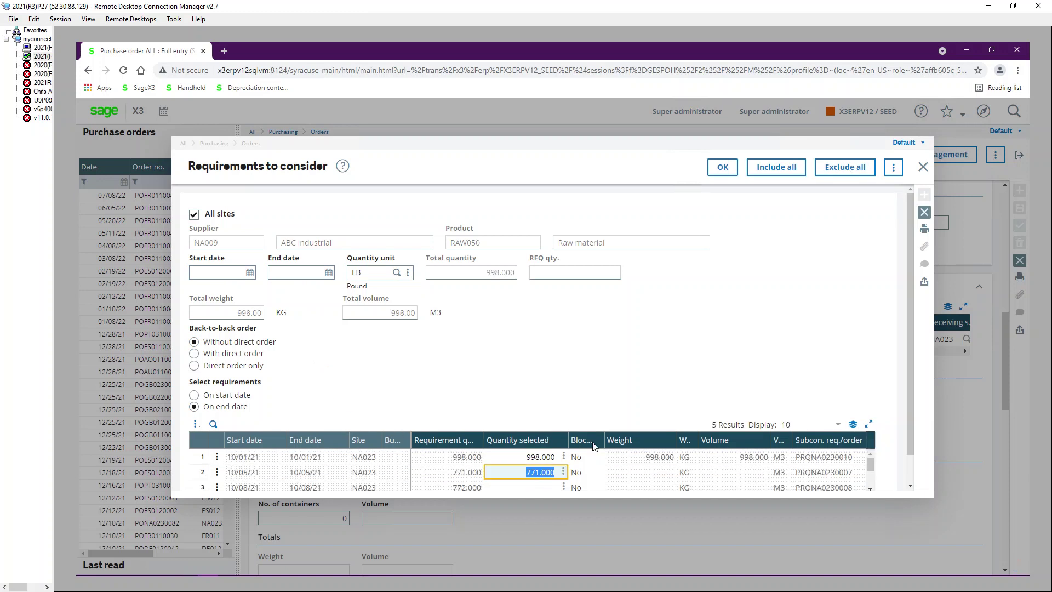
Enlarge and reposition the Requirements to consider window so that all requirement rows fit.
{"action": "scroll", "coordinate": [622, 453], "scroll_direction": "down", "scroll_amount": 1}
{"action": "left_click", "coordinate": [559, 438]}
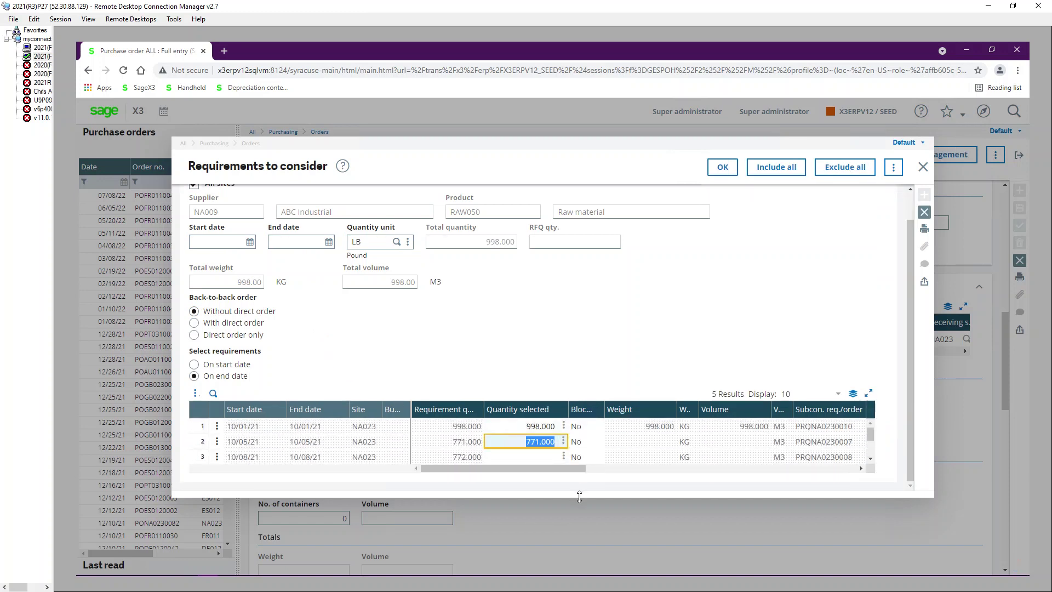
{"action": "left_click_drag", "start_coordinate": [581, 505], "coordinate": [599, 547]}
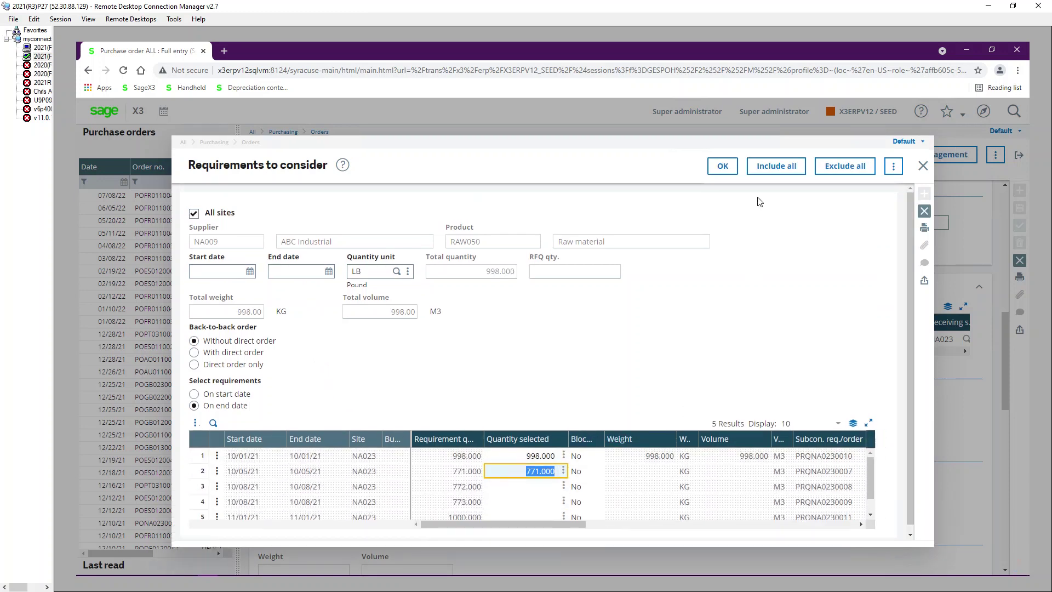
{"action": "left_click_drag", "start_coordinate": [763, 144], "coordinate": [757, 112]}
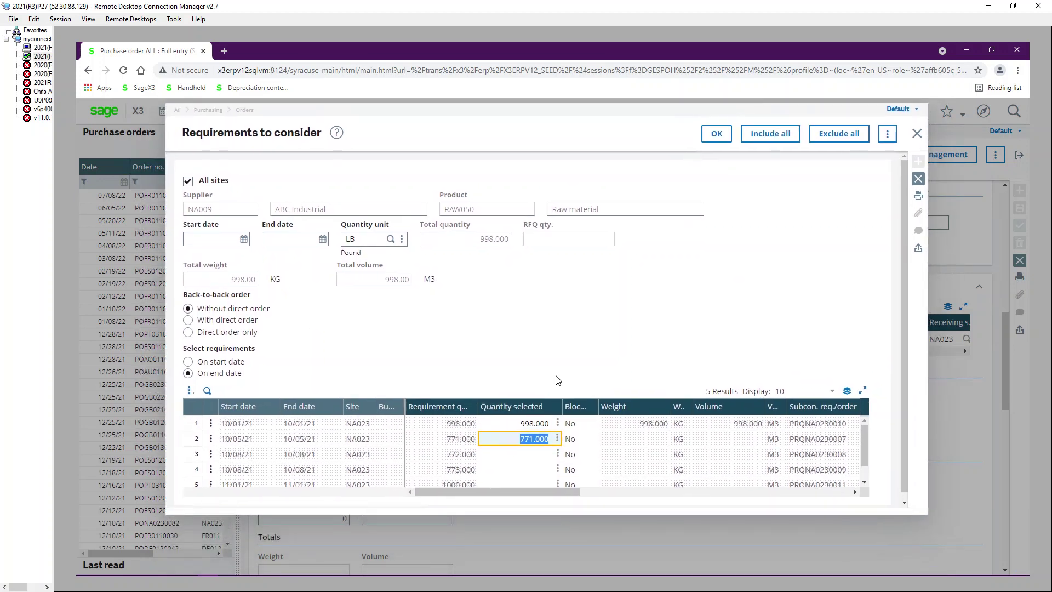
{"action": "left_click_drag", "start_coordinate": [449, 559], "coordinate": [451, 558]}
Clear the selected quantities of the 10/01/21 and 10/05/21 requirements.
{"action": "left_click", "coordinate": [518, 421]}
{"action": "left_click", "coordinate": [516, 422]}
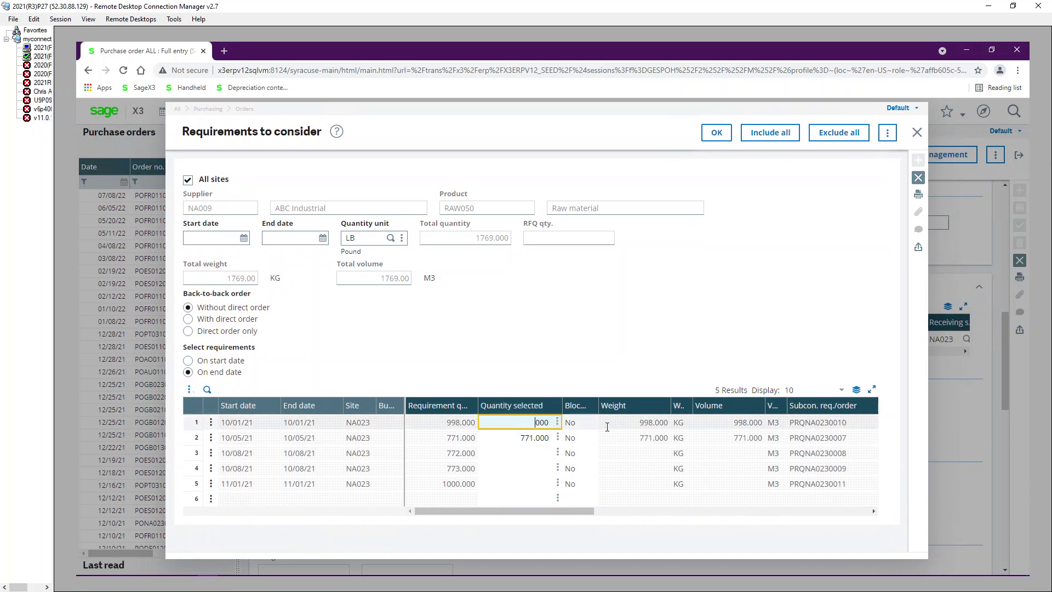
{"action": "left_click", "coordinate": [519, 437]}
{"action": "key", "text": "BackSpace"}
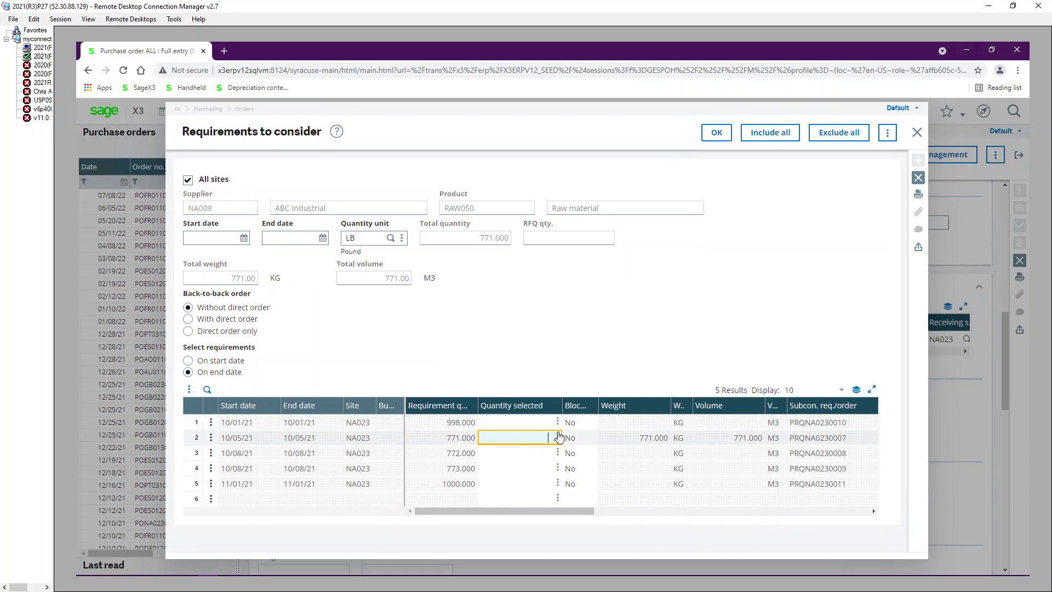
Set the selected quantity to 500 for each of the first three requirements, leave the fourth empty, and confirm the selection.
{"action": "left_click", "coordinate": [522, 422]}
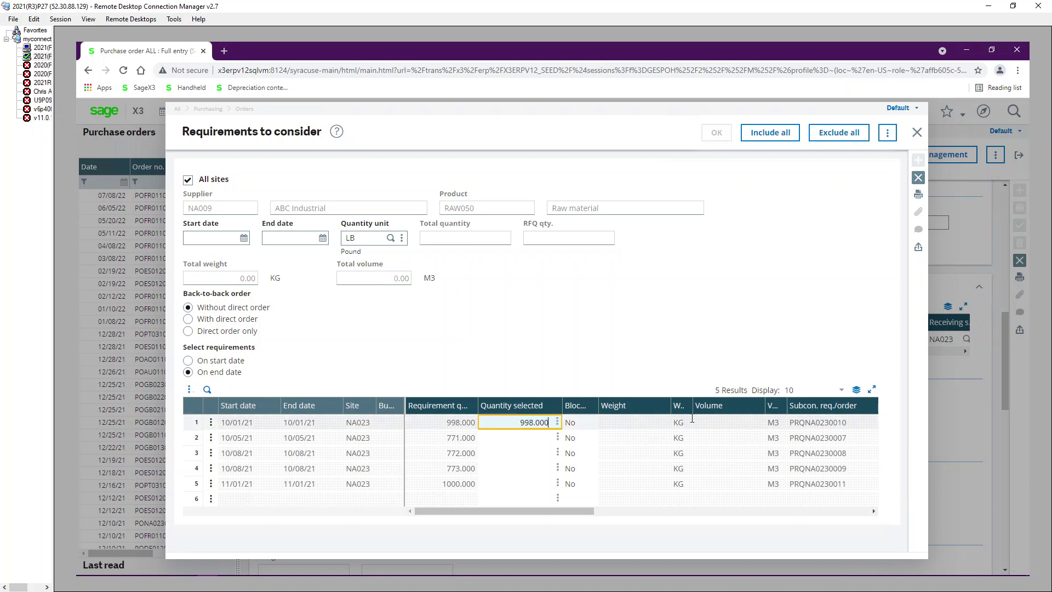
{"action": "key", "text": "BackSpace"}
{"action": "key", "text": "BackSpace"}
{"action": "key", "text": "BackSpace"}
{"action": "type", "text": "500"}
{"action": "key", "text": "Return"}
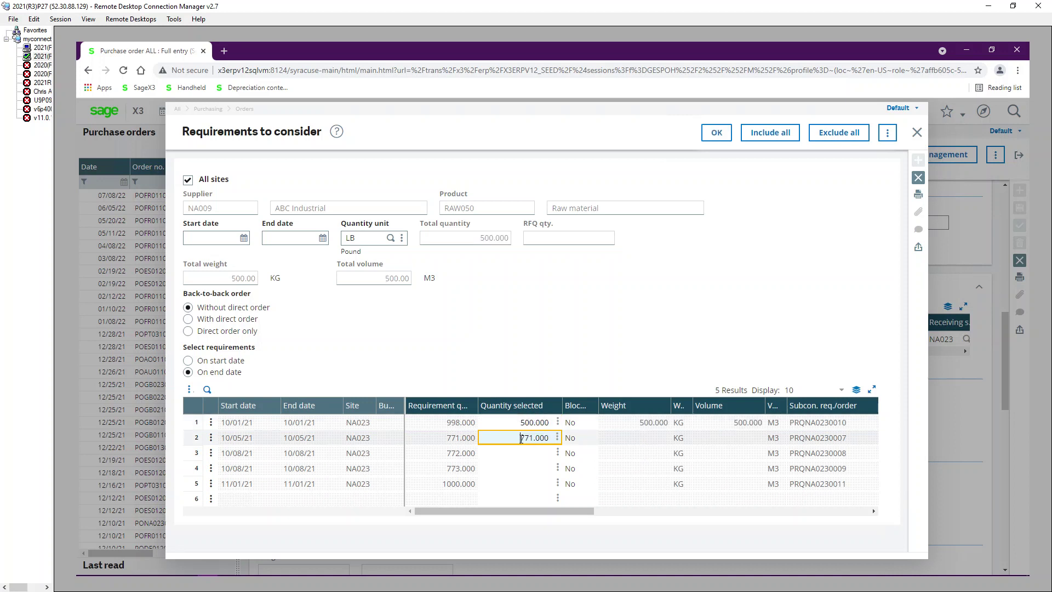
{"action": "type", "text": "500"}
{"action": "key", "text": "Return"}
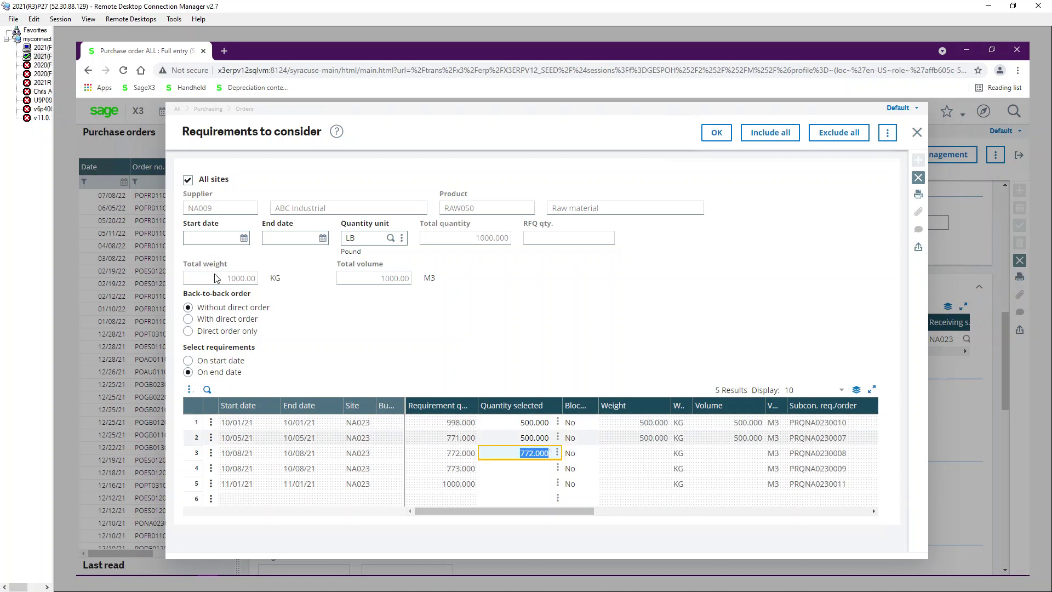
{"action": "type", "text": "5"}
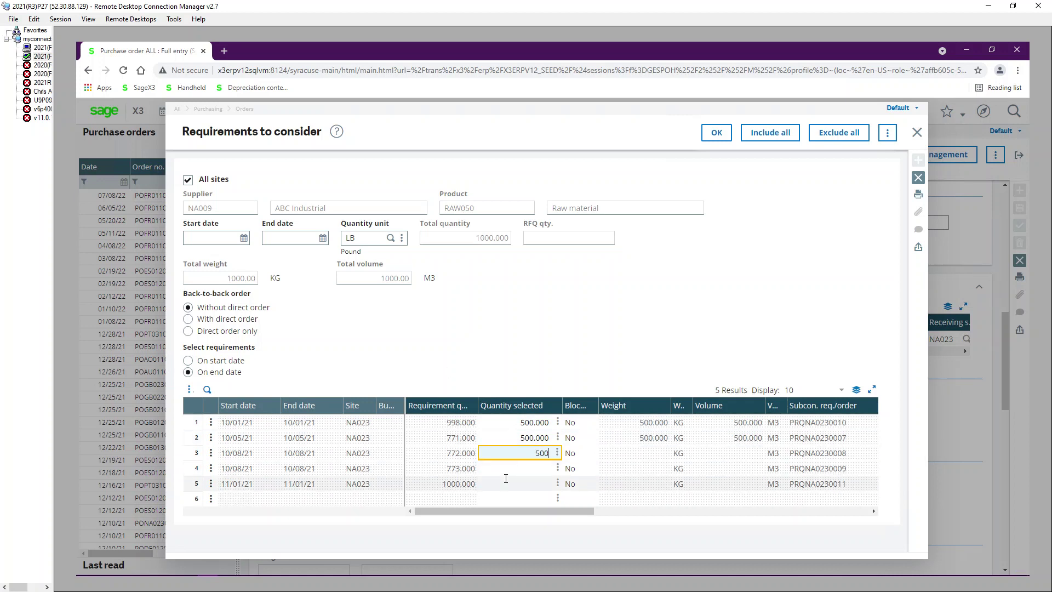
{"action": "key", "text": "Return"}
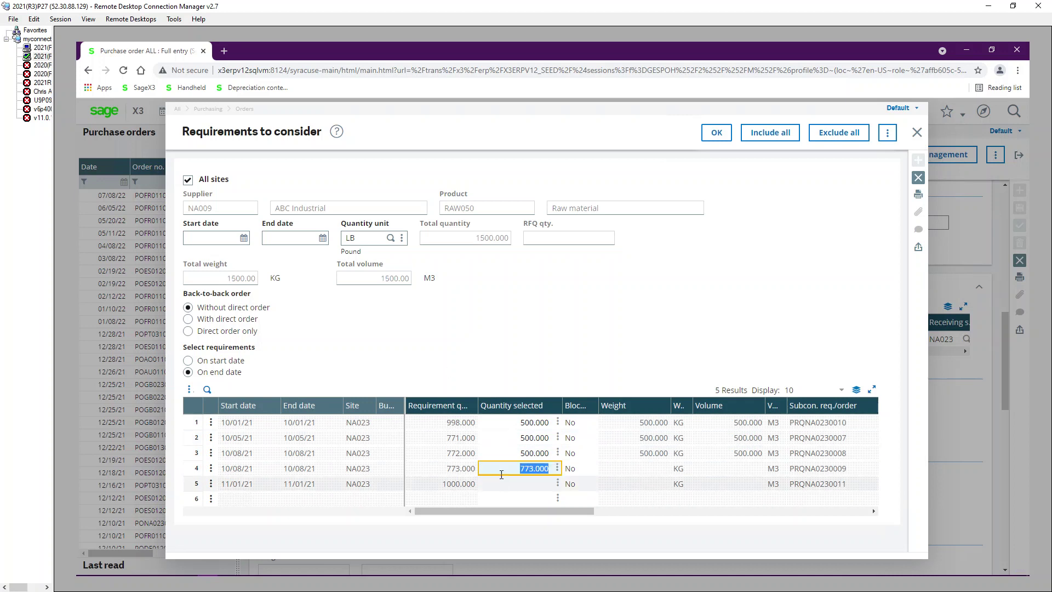
{"action": "key", "text": "BackSpace"}
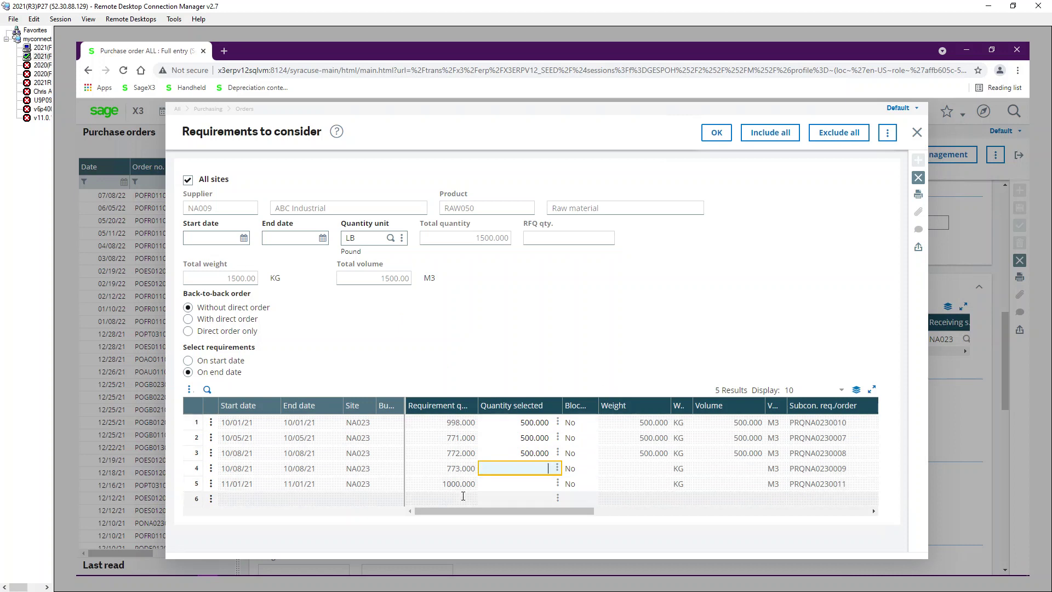
{"action": "left_click", "coordinate": [727, 138]}
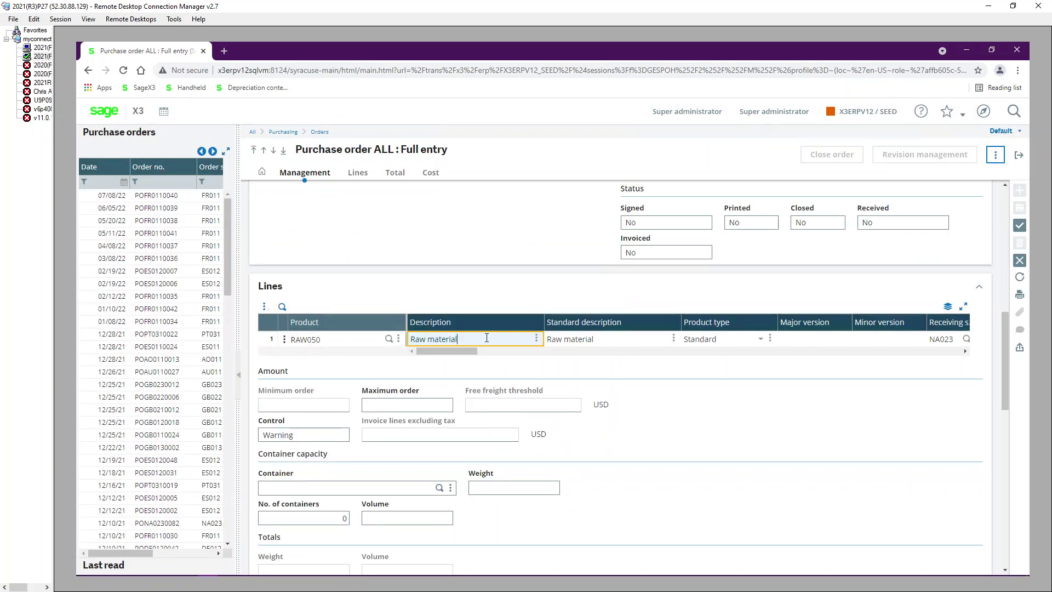
Accept the remaining values of the RAW050 line for receiving site NA023 with 1500 LB ordered and create the purchase order.
{"action": "key", "text": "Tab"}
{"action": "key", "text": "Tab"}
{"action": "key", "text": "Tab"}
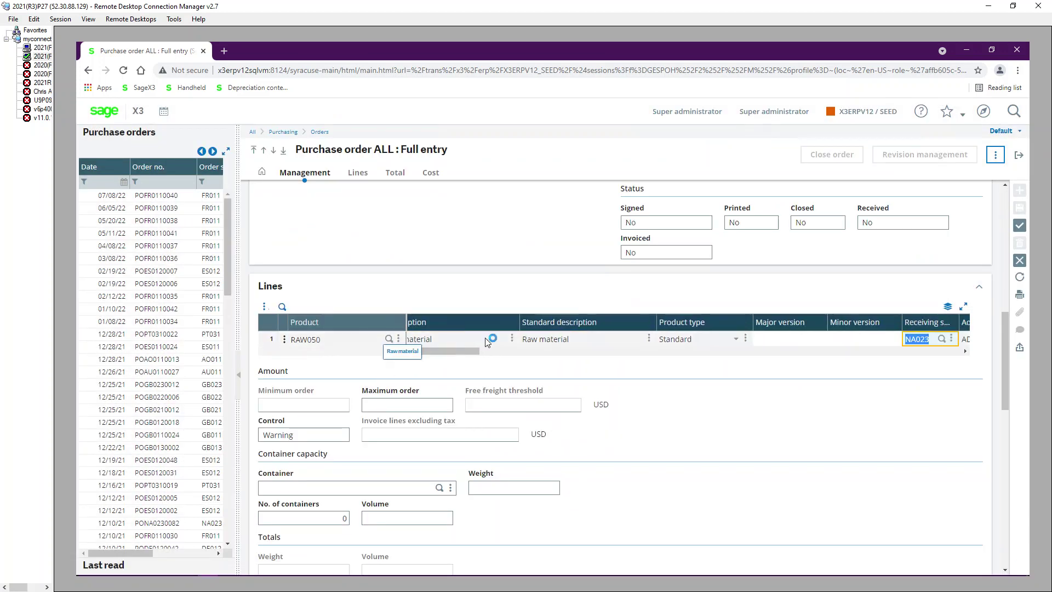
{"action": "key", "text": "Tab"}
{"action": "key", "text": "Tab"}
{"action": "key", "text": "Tab"}
{"action": "key", "text": "Tab"}
{"action": "key", "text": "Tab"}
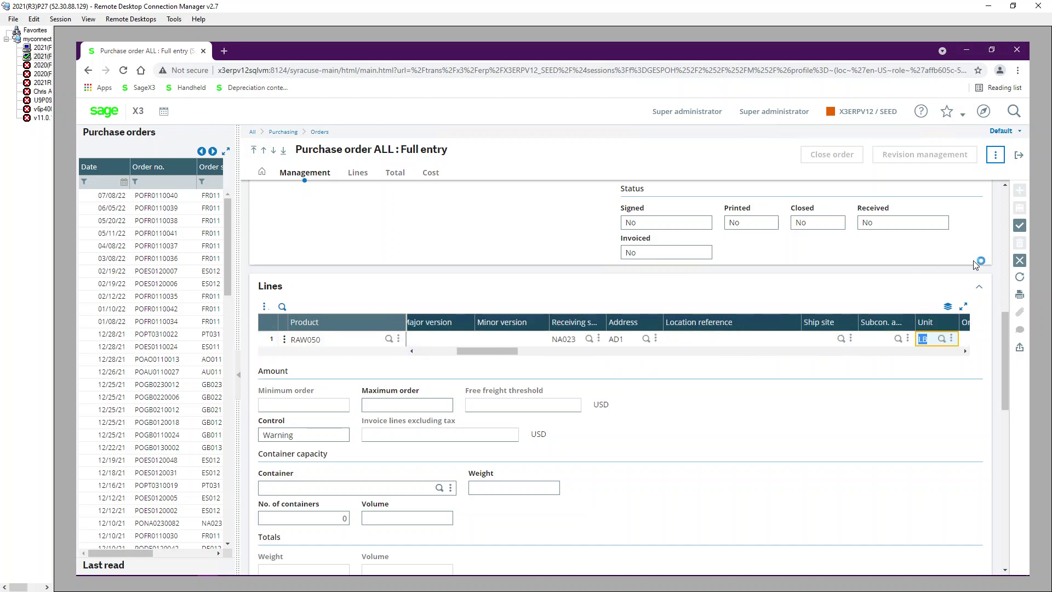
{"action": "key", "text": "Tab"}
{"action": "key", "text": "Tab"}
{"action": "left_click", "coordinate": [1018, 226]}
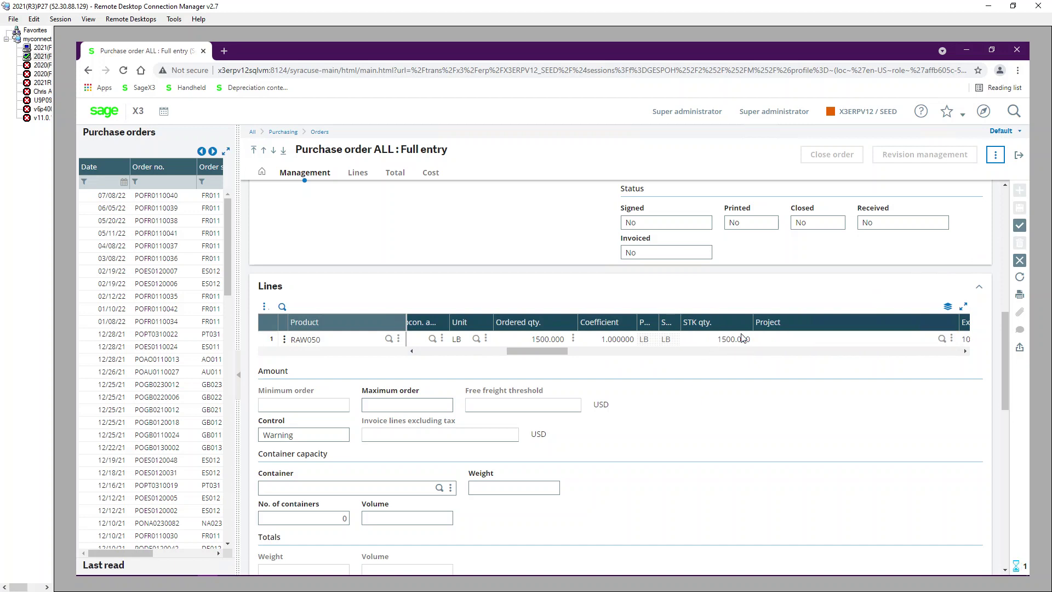
View the purchase requests consumed by the order's RAW050 line.
{"action": "scroll", "coordinate": [749, 382], "scroll_direction": "down", "scroll_amount": 10}
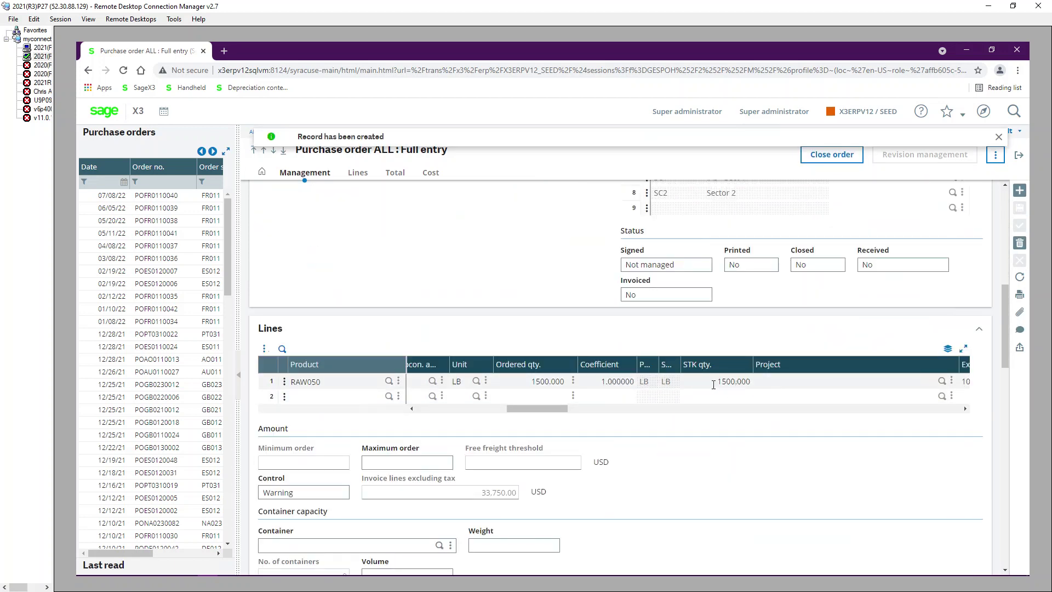
{"action": "left_click", "coordinate": [284, 382]}
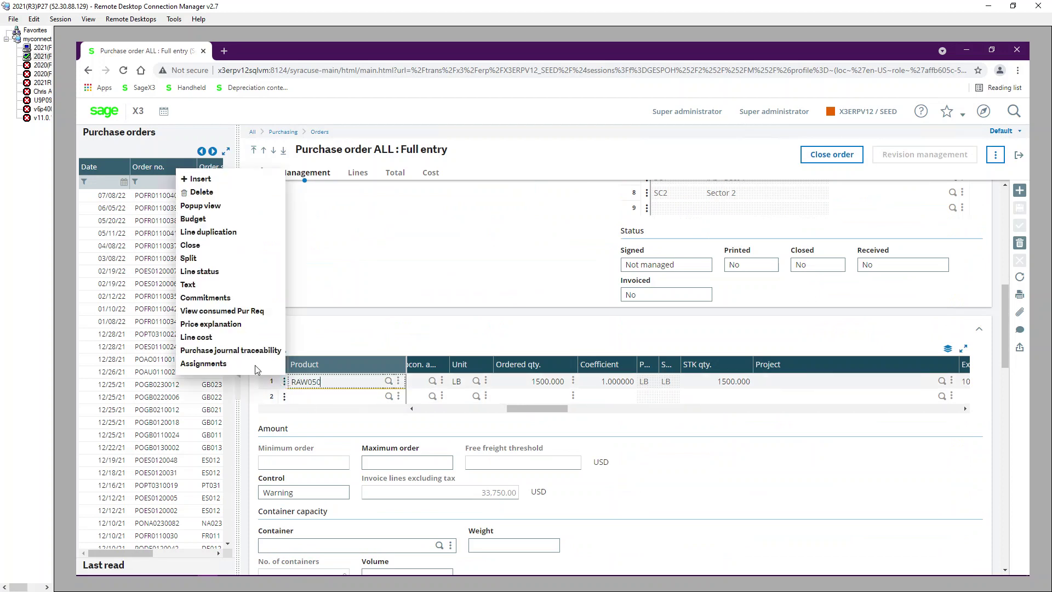
{"action": "left_click", "coordinate": [236, 312]}
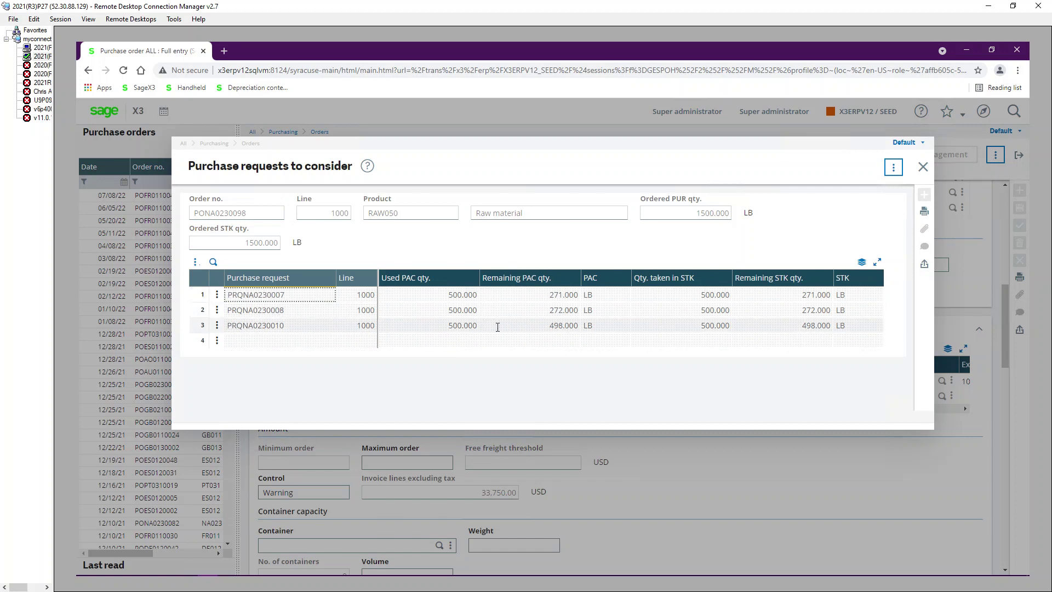
{"action": "left_click", "coordinate": [923, 169]}
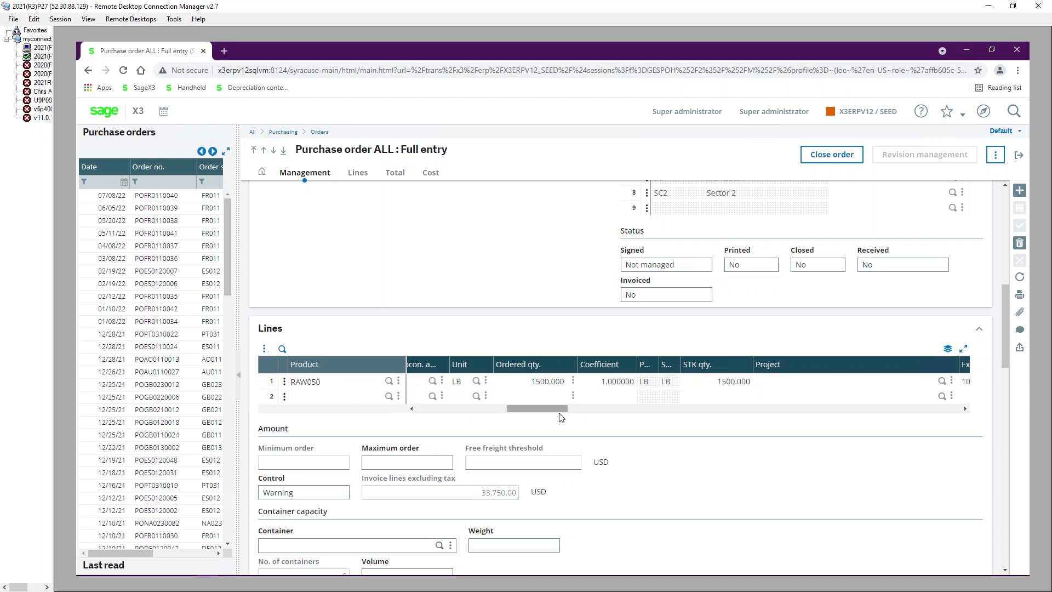
Check the Requirement considered parameter of the ALL transaction in the setup of the purchase order entry transactions.
{"action": "left_click", "coordinate": [1020, 157]}
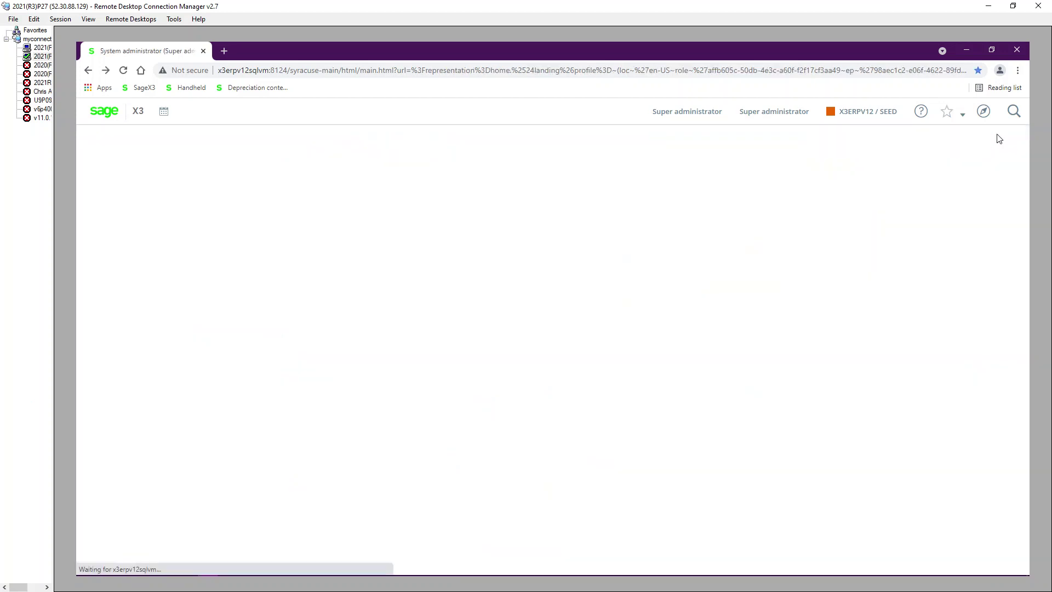
{"action": "left_click", "coordinate": [984, 112]}
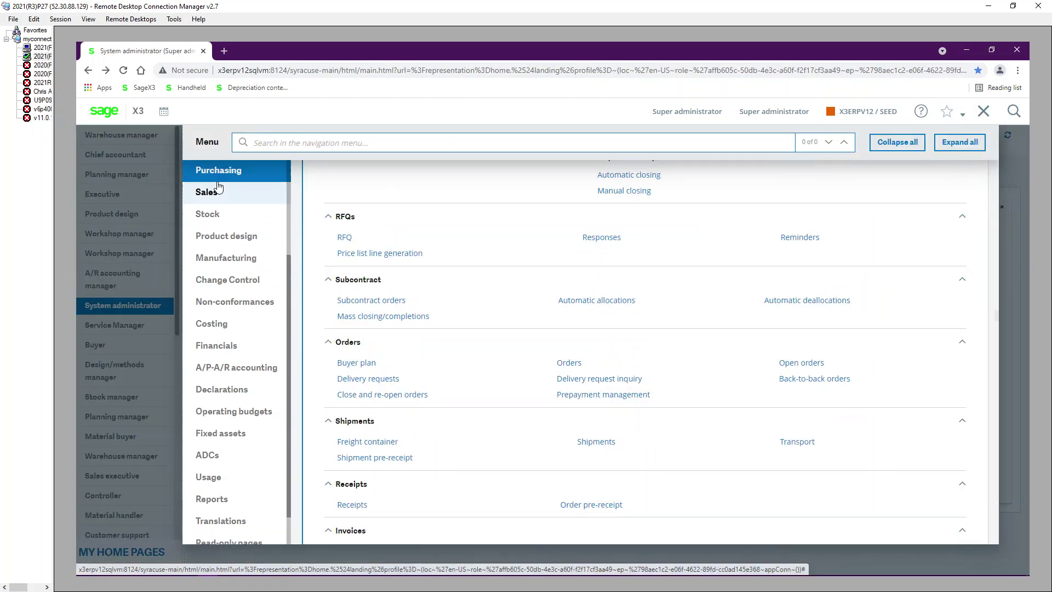
{"action": "scroll", "coordinate": [231, 182], "scroll_direction": "up", "scroll_amount": 3}
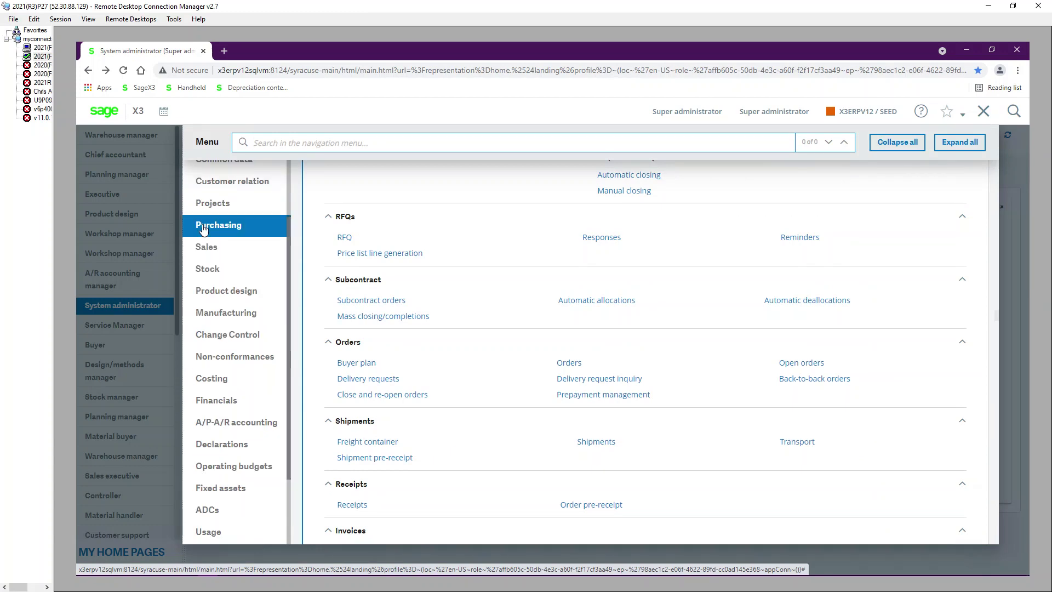
{"action": "left_click", "coordinate": [219, 226]}
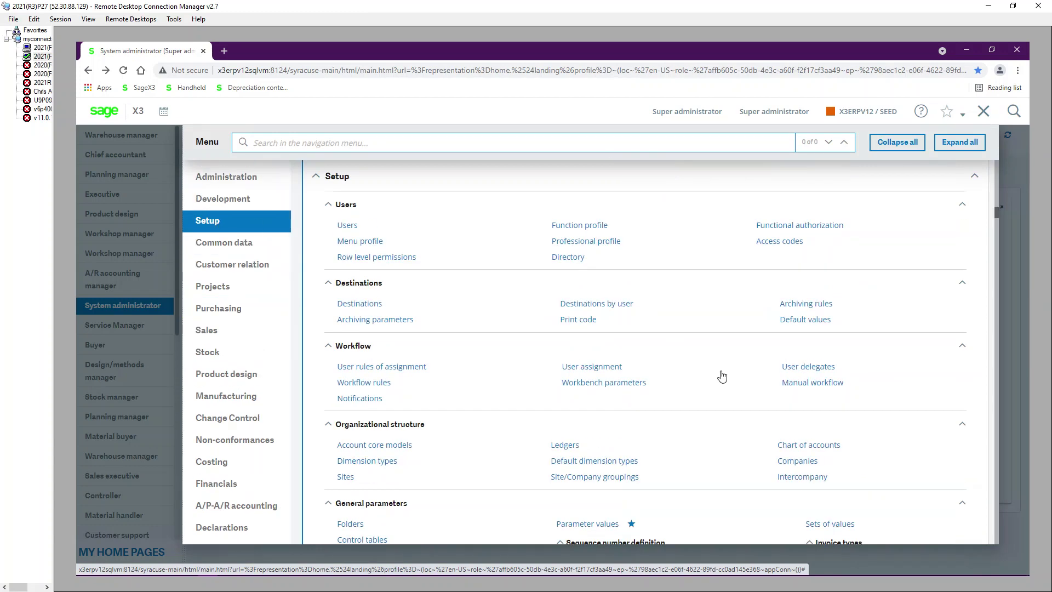
{"action": "scroll", "coordinate": [737, 410], "scroll_direction": "down", "scroll_amount": 5}
{"action": "scroll", "coordinate": [737, 410], "scroll_direction": "down", "scroll_amount": 10}
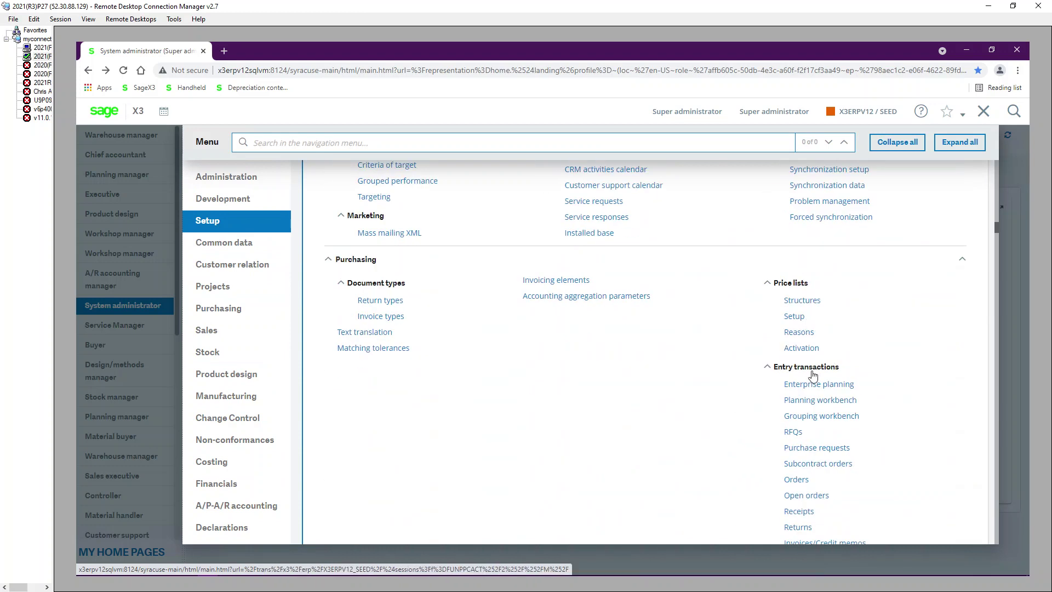
{"action": "left_click", "coordinate": [802, 482]}
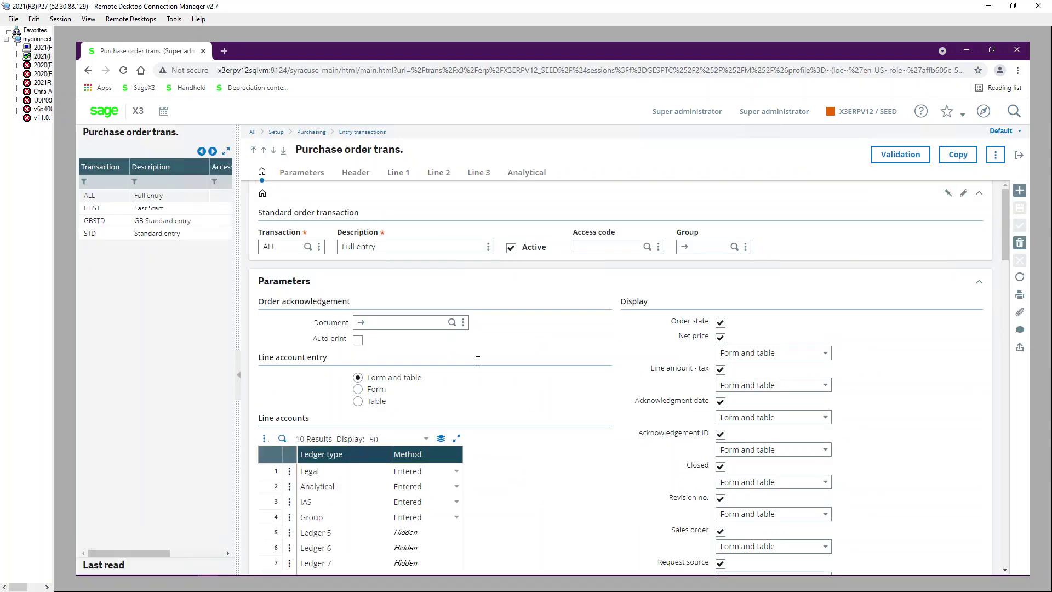
{"action": "scroll", "coordinate": [587, 385], "scroll_direction": "down", "scroll_amount": 4}
{"action": "scroll", "coordinate": [587, 384], "scroll_direction": "down", "scroll_amount": 1}
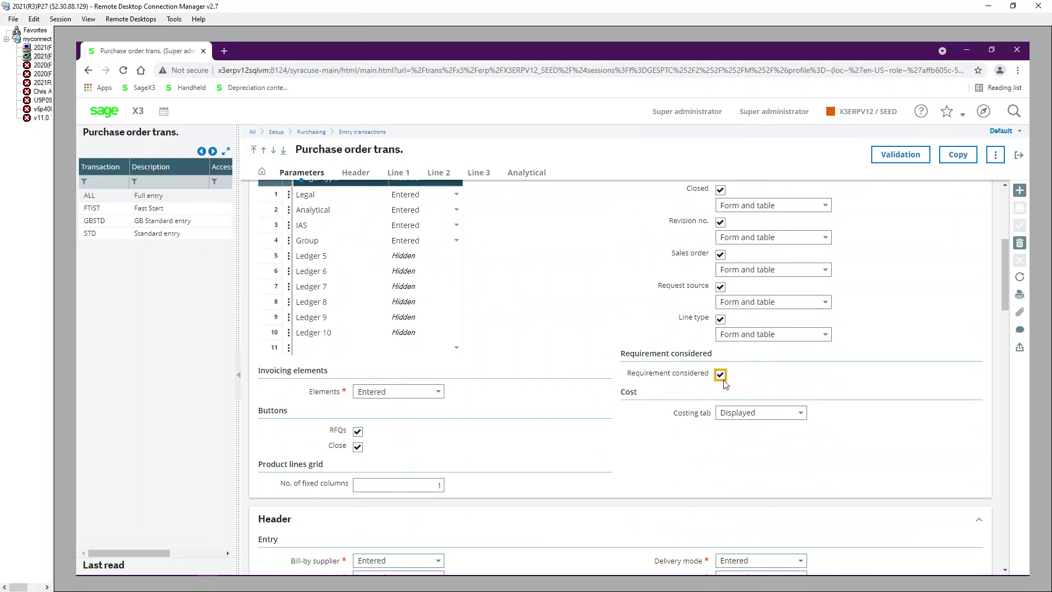
{"action": "left_click", "coordinate": [1020, 159]}
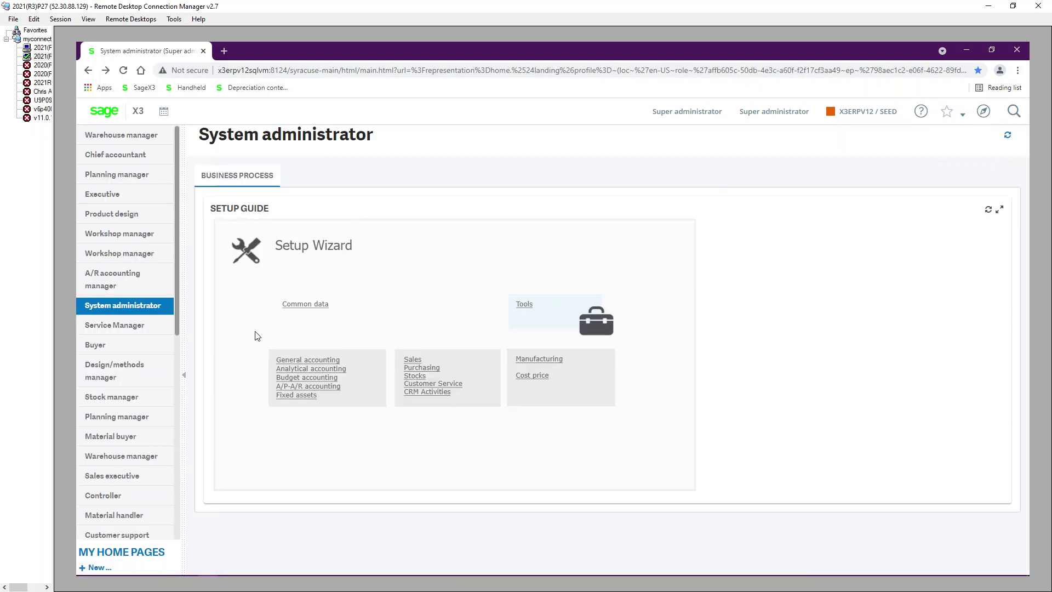
Open the purchasing Buyer plan with the ALL Full entry transaction.
{"action": "left_click", "coordinate": [984, 112]}
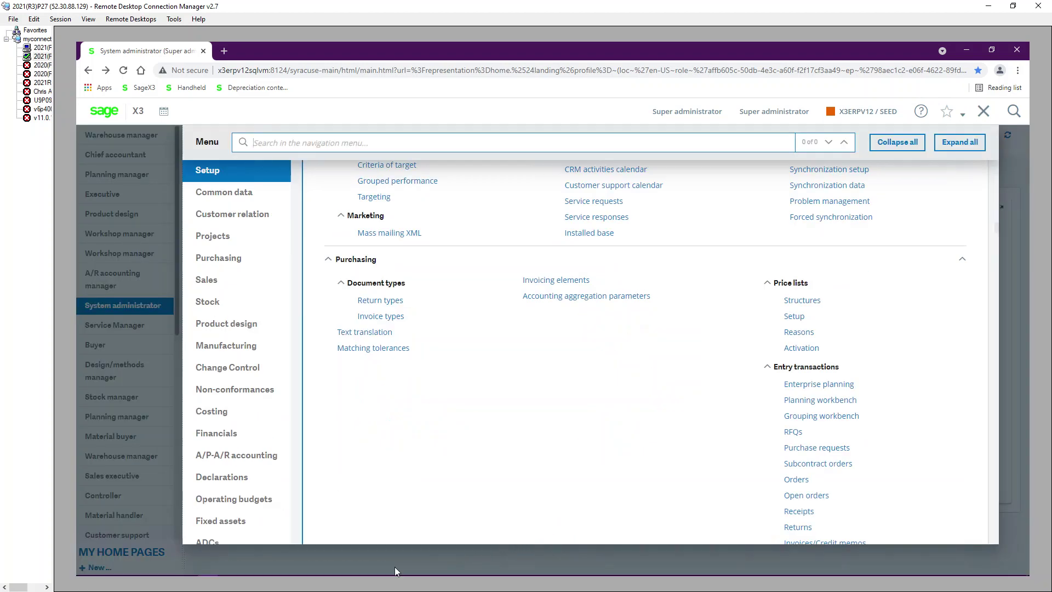
{"action": "left_click", "coordinate": [210, 260]}
{"action": "scroll", "coordinate": [529, 352], "scroll_direction": "down", "scroll_amount": 3}
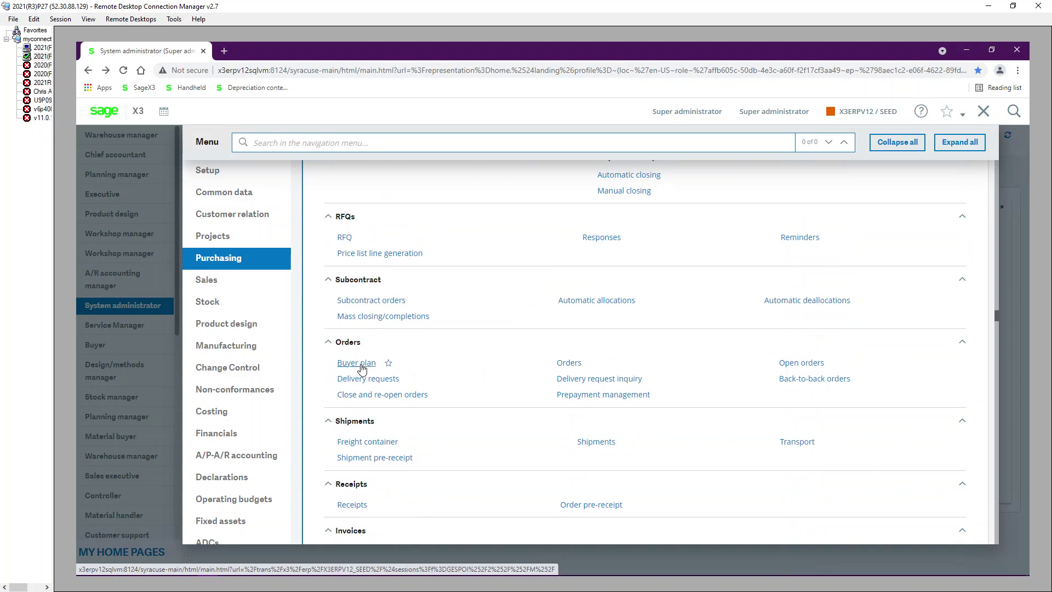
{"action": "left_click", "coordinate": [363, 378]}
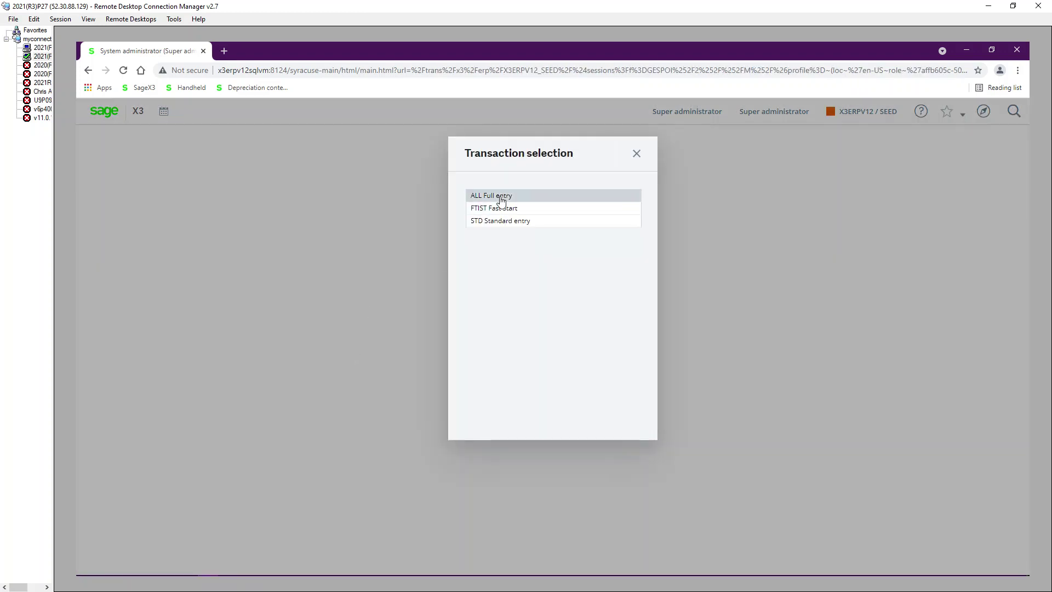
{"action": "left_click", "coordinate": [499, 196]}
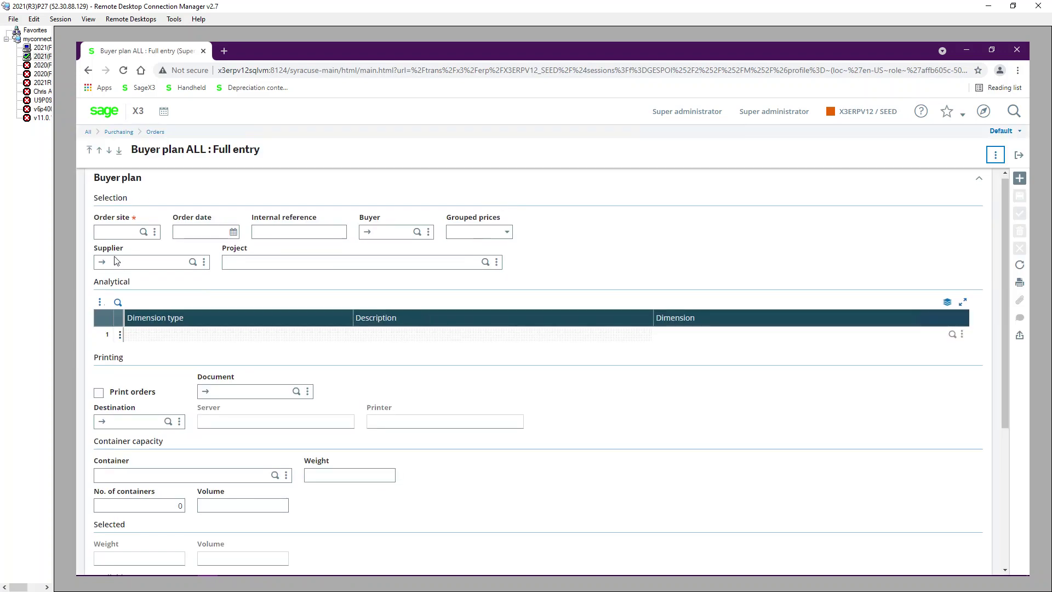
Start a new buyer plan for order site NA023 dated 09/30/21 with supplier NA009, leaving the internal reference empty.
{"action": "left_click", "coordinate": [1018, 181]}
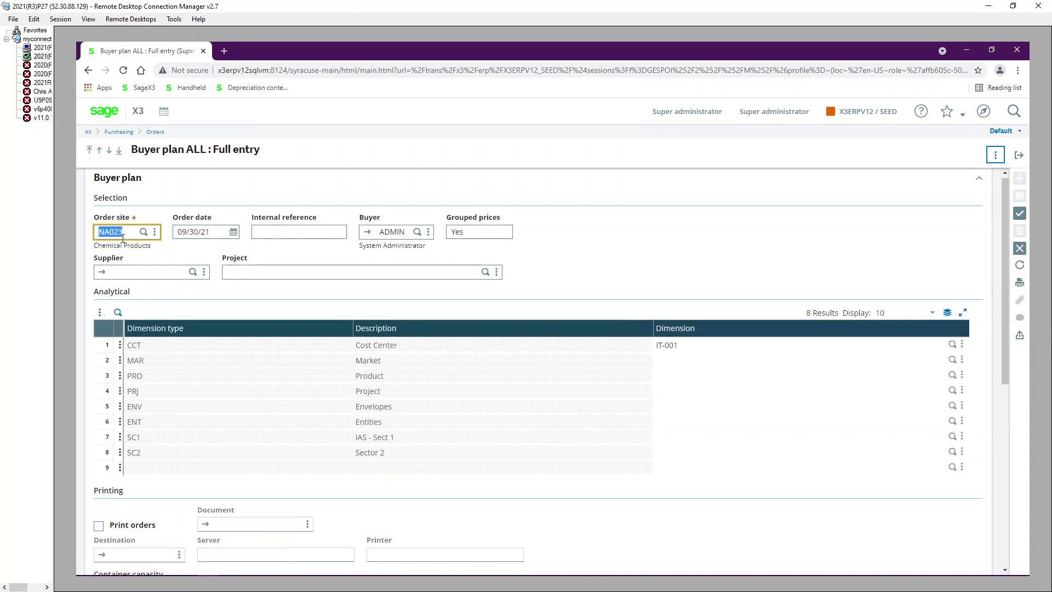
{"action": "key", "text": "Tab"}
{"action": "key", "text": "Tab"}
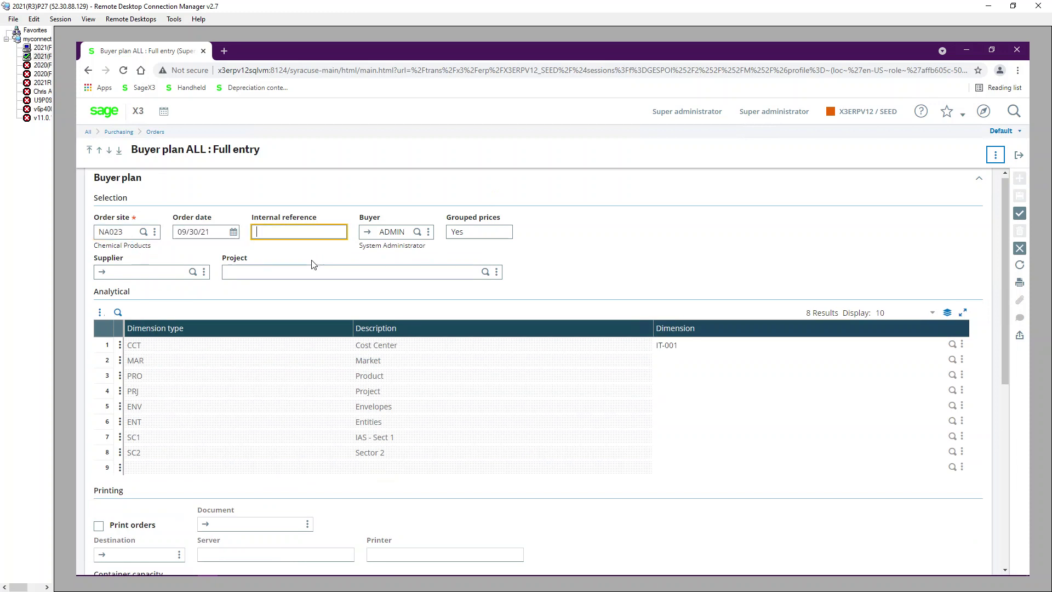
{"action": "key", "text": "Tab"}
{"action": "key", "text": "Tab"}
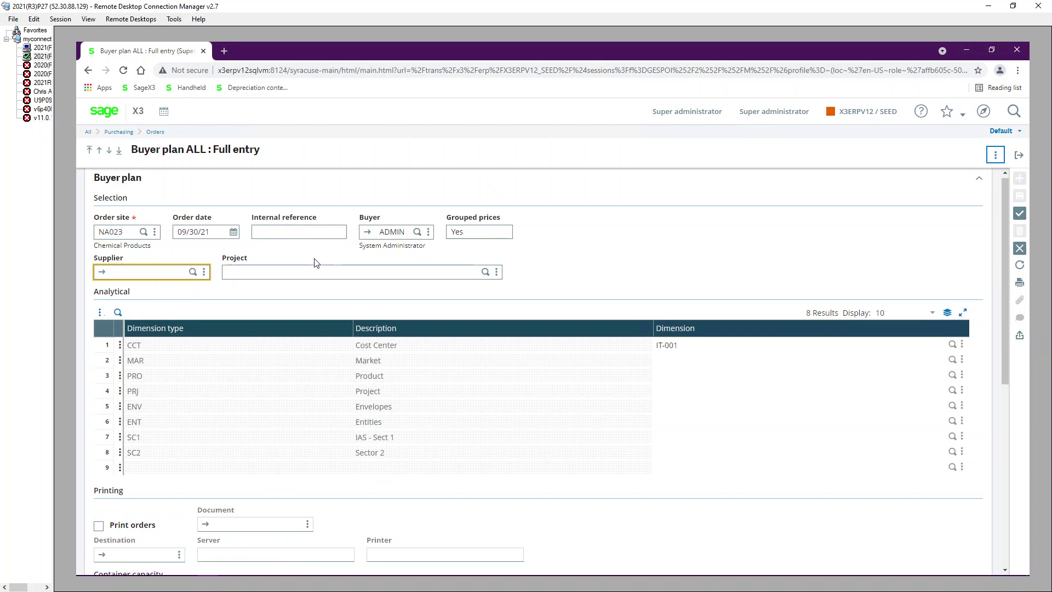
{"action": "type", "text": "na001"}
{"action": "key", "text": "Tab"}
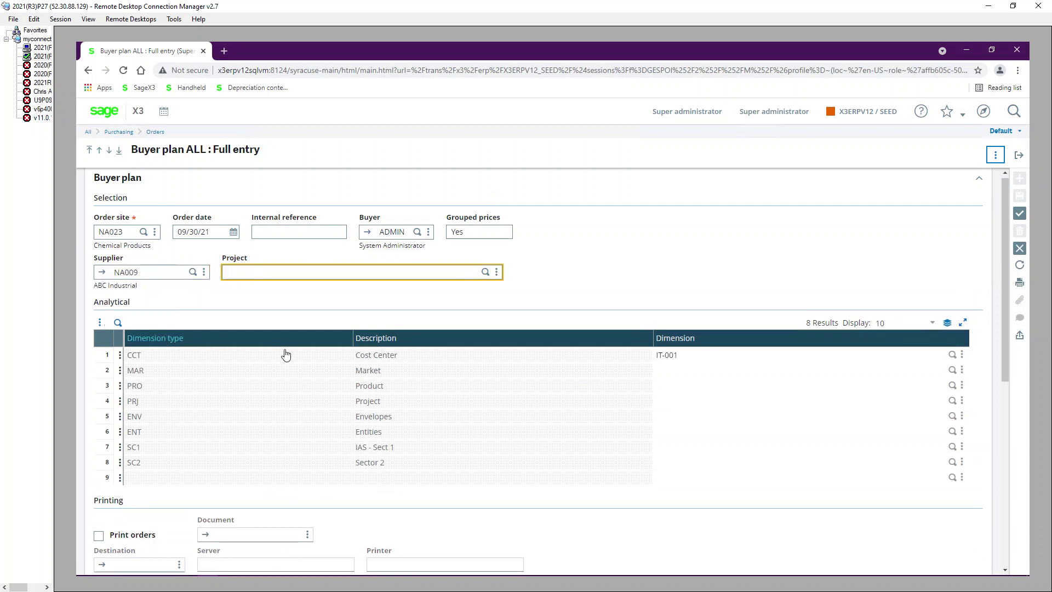
Add a RAW050 line to the buyer plan and list its requirements for all sites without a date range.
{"action": "scroll", "coordinate": [284, 362], "scroll_direction": "down", "scroll_amount": 2}
{"action": "scroll", "coordinate": [285, 372], "scroll_direction": "down", "scroll_amount": 5}
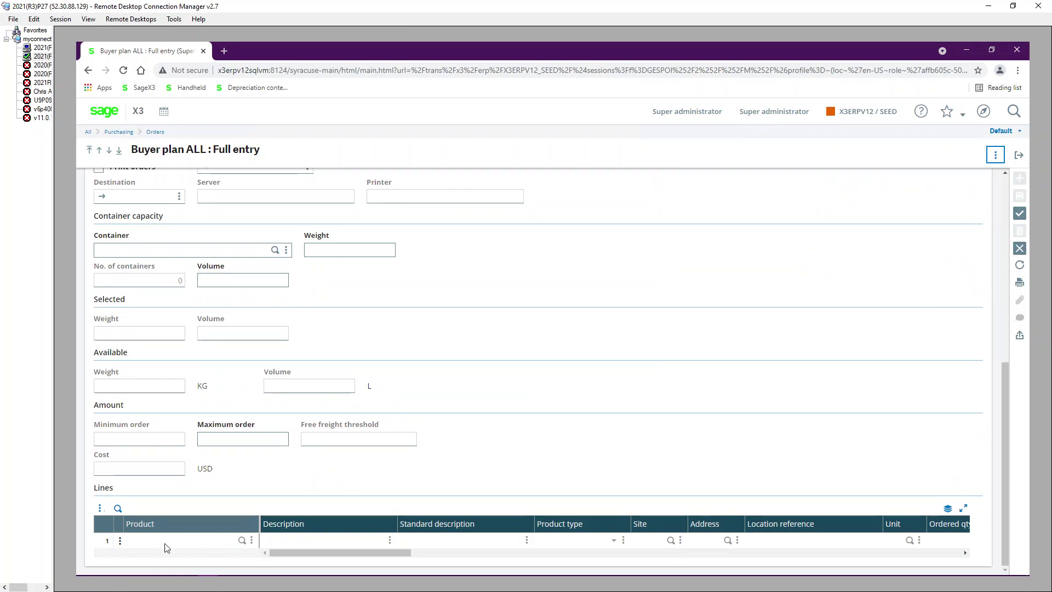
{"action": "left_click", "coordinate": [189, 541]}
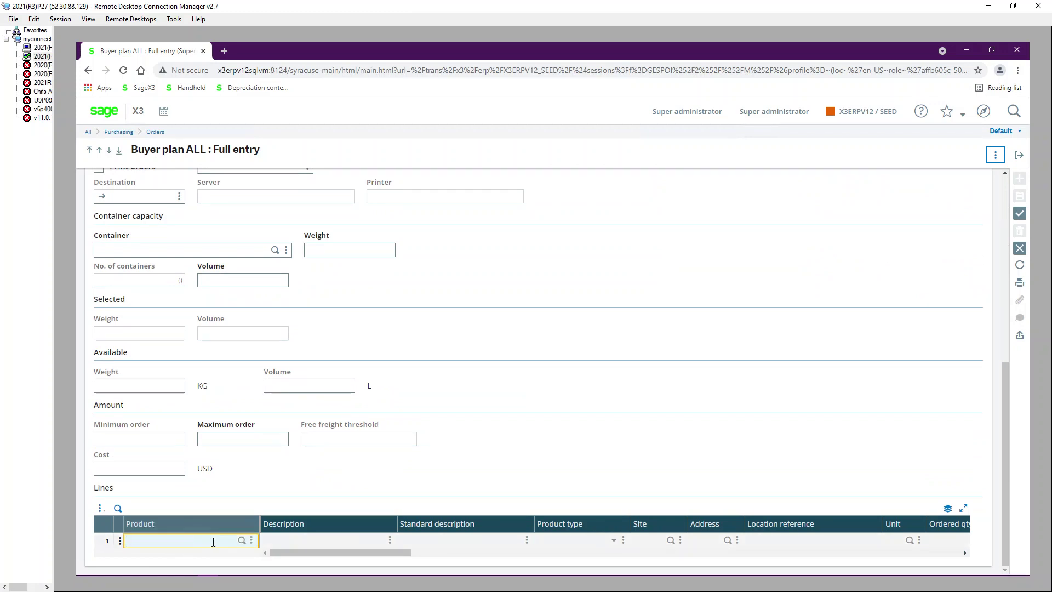
{"action": "key", "text": "Tab"}
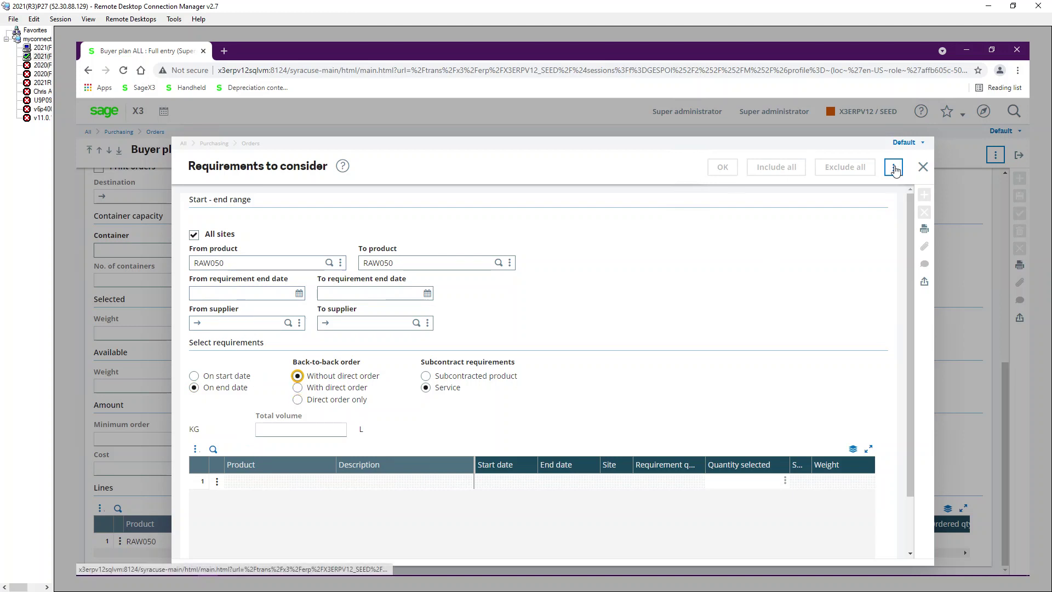
{"action": "left_click", "coordinate": [242, 482]}
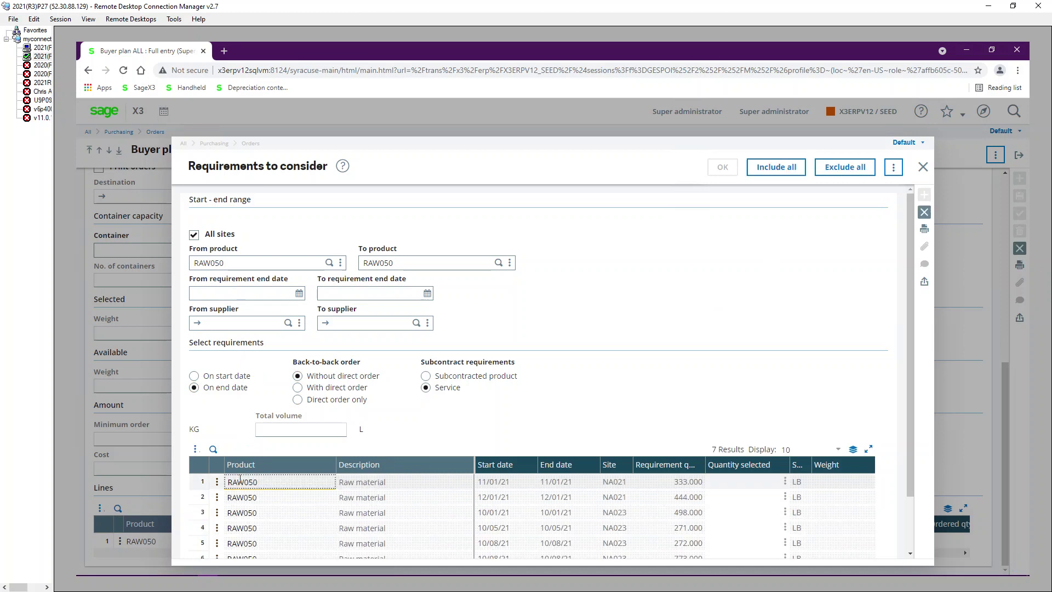
Take the full quantity of every listed RAW050 requirement for sites NA021 and NA023 and confirm the selection.
{"action": "left_click_drag", "start_coordinate": [689, 147], "coordinate": [677, 108]}
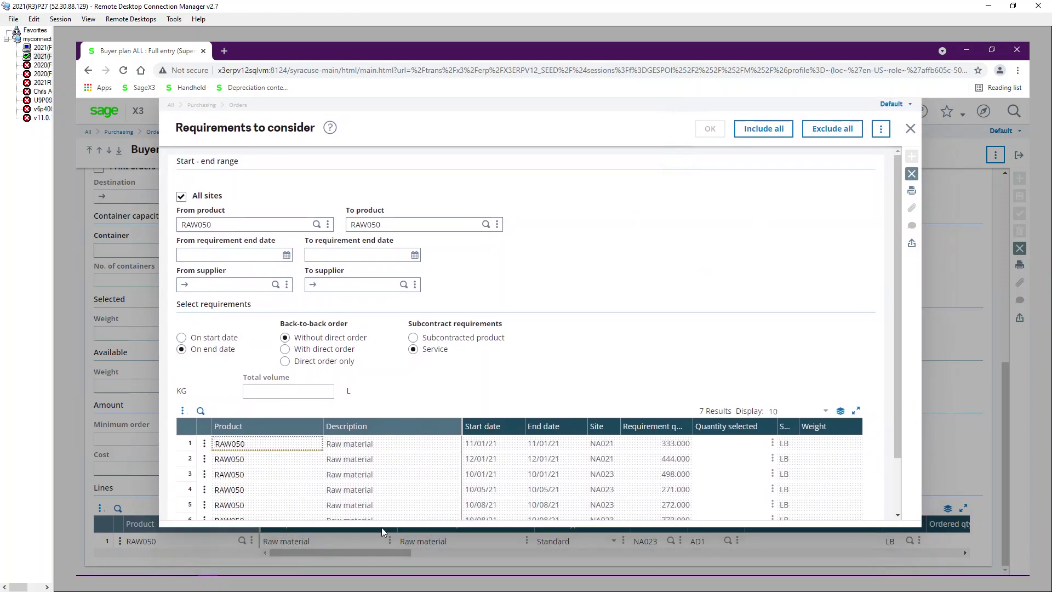
{"action": "left_click_drag", "start_coordinate": [387, 527], "coordinate": [388, 559]}
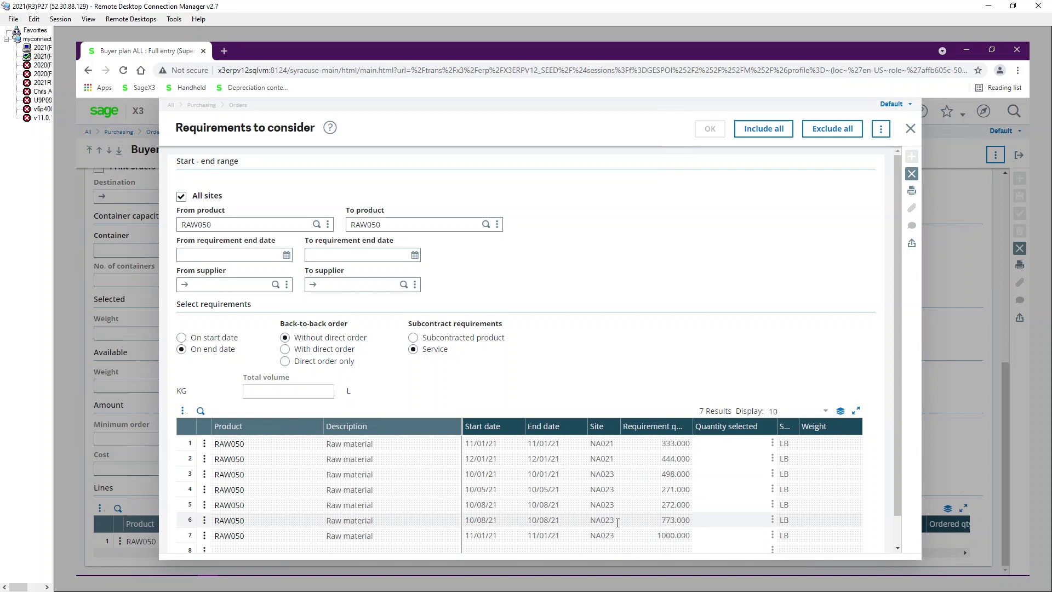
{"action": "left_click", "coordinate": [729, 448]}
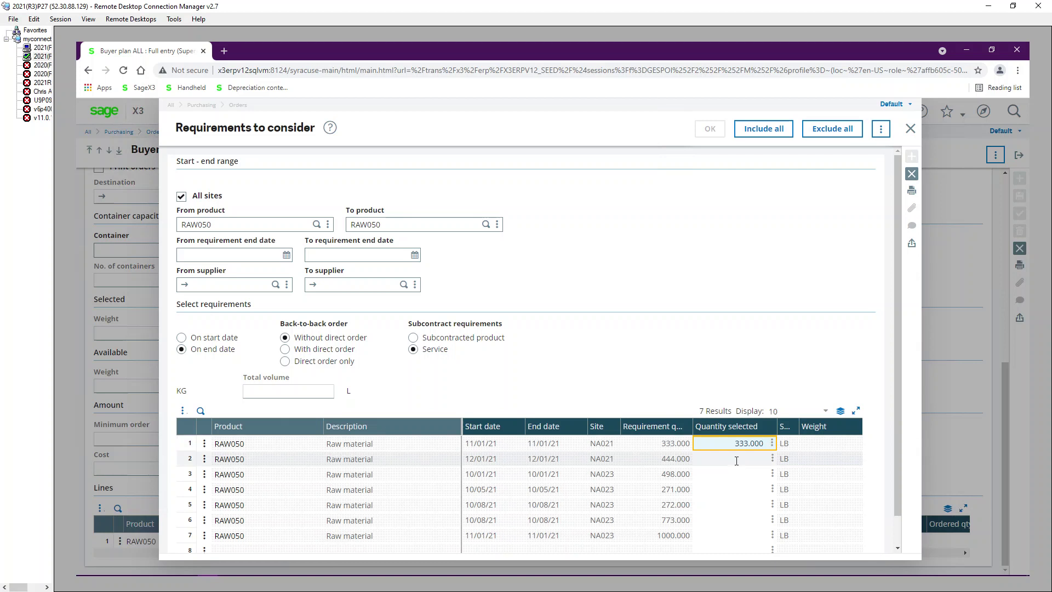
{"action": "left_click", "coordinate": [736, 461]}
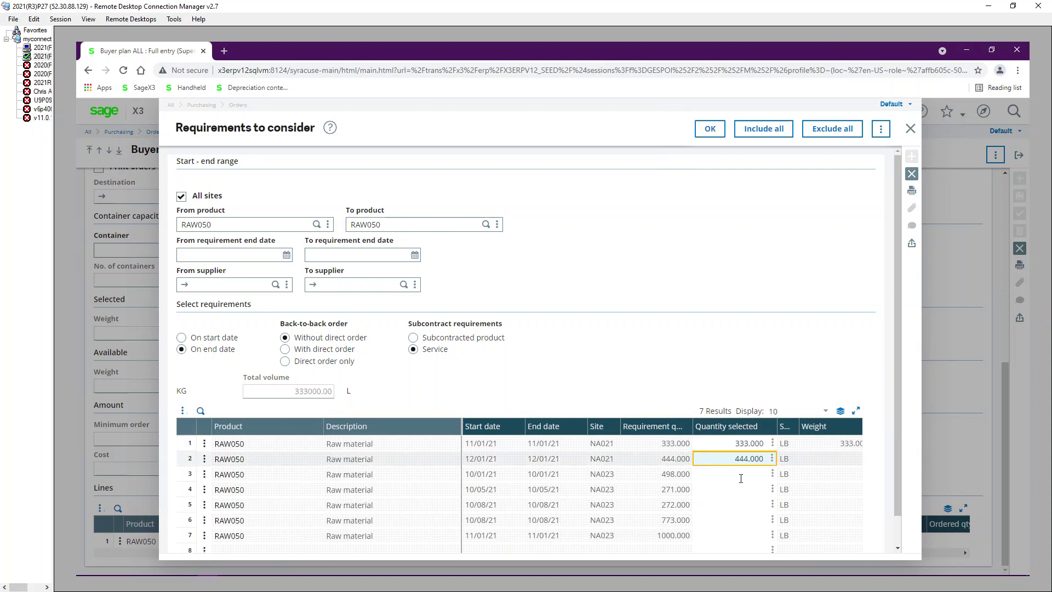
{"action": "left_click", "coordinate": [741, 474]}
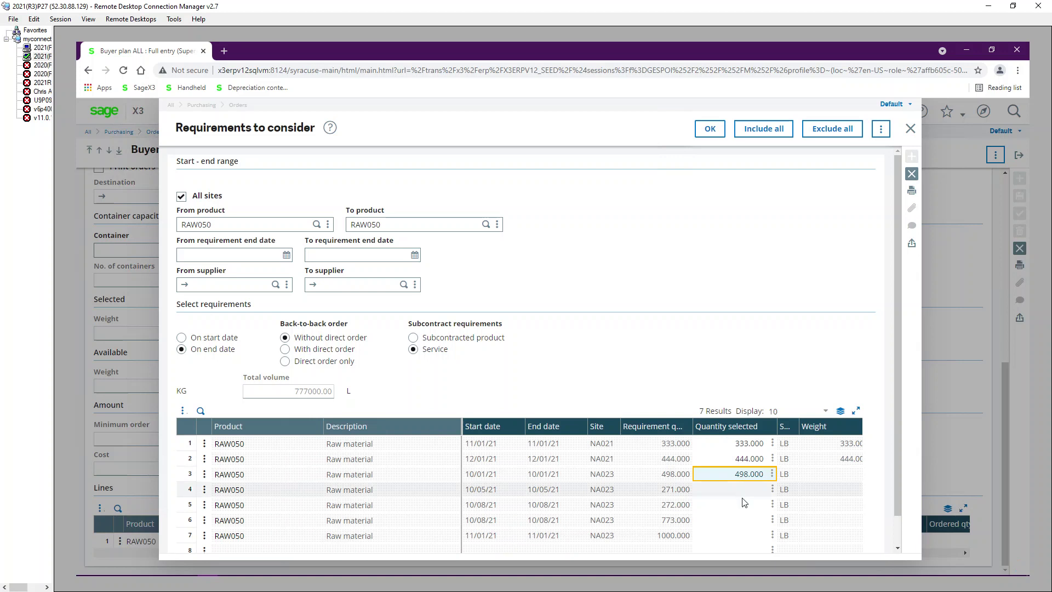
{"action": "left_click", "coordinate": [747, 490]}
{"action": "left_click", "coordinate": [761, 504]}
{"action": "left_click", "coordinate": [754, 520]}
{"action": "left_click", "coordinate": [747, 536]}
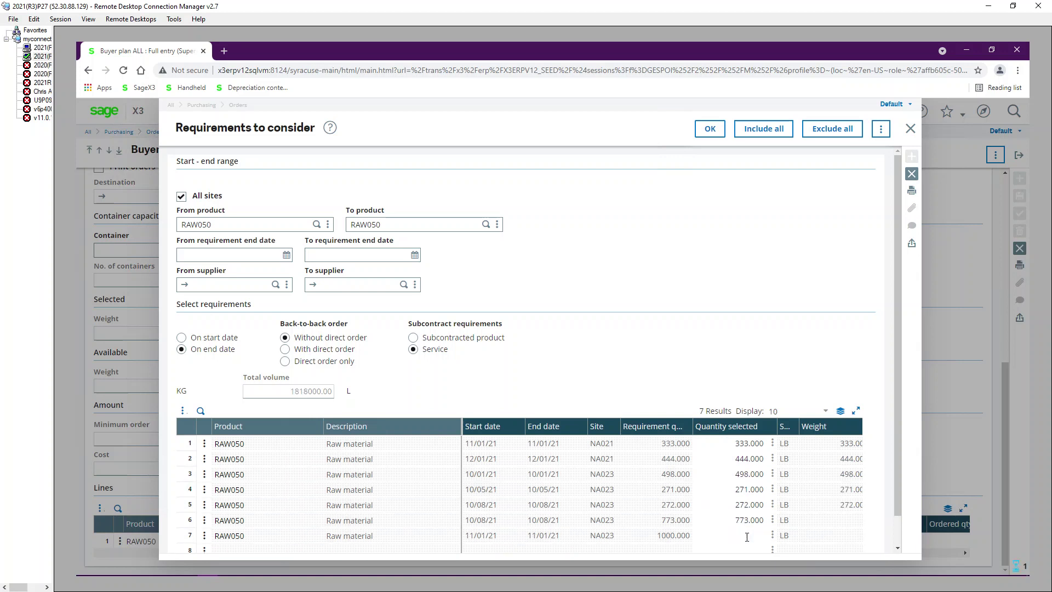
{"action": "left_click", "coordinate": [806, 545]}
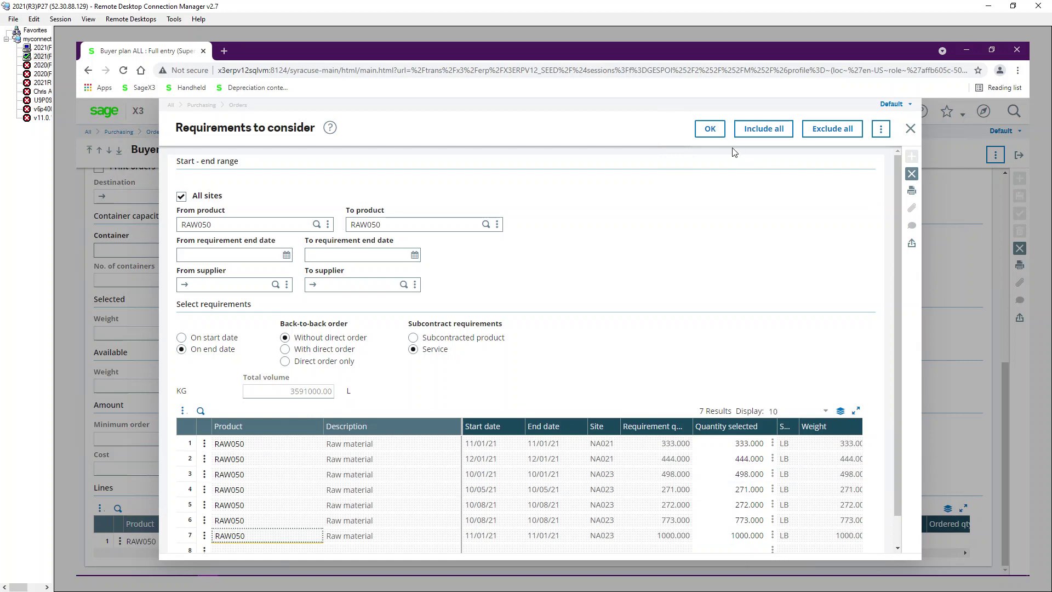
{"action": "left_click", "coordinate": [710, 130]}
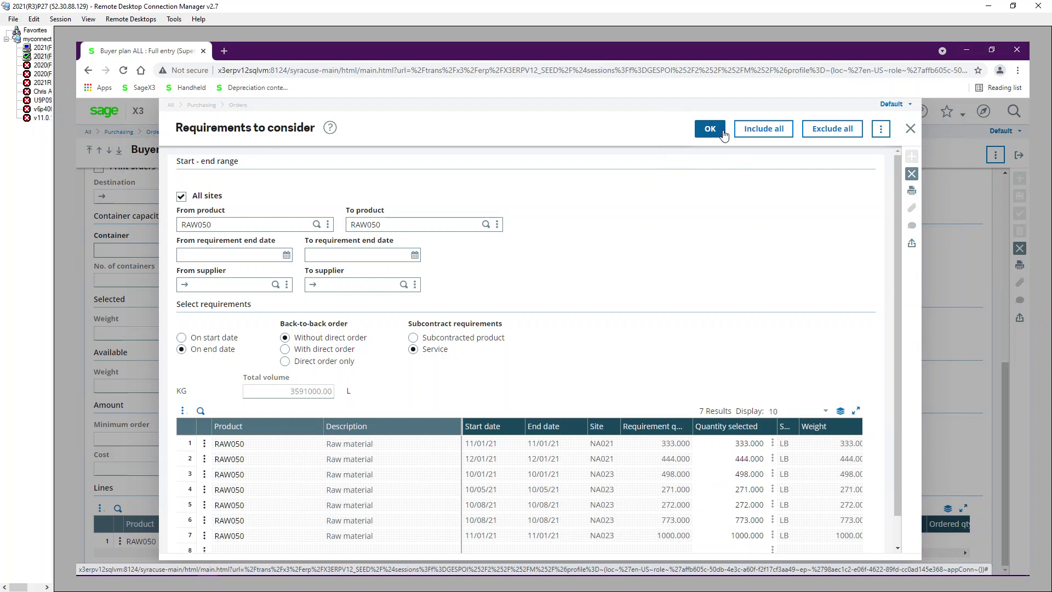
Accept the selected requirements into the buyer plan and review the sites and ordered quantities of its RAW050 lines.
{"action": "left_click", "coordinate": [710, 130]}
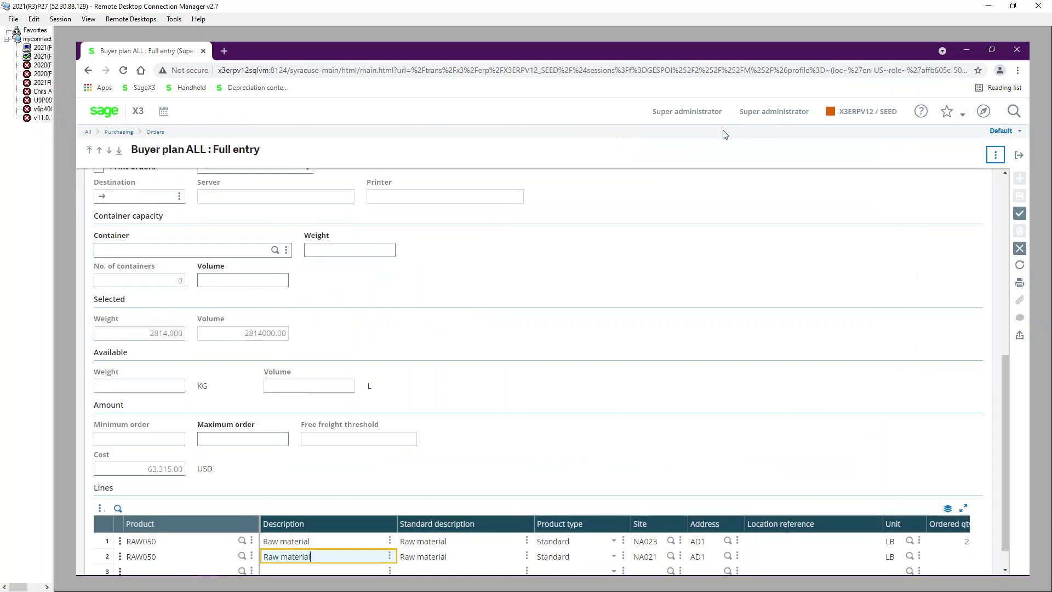
{"action": "scroll", "coordinate": [540, 362], "scroll_direction": "down", "scroll_amount": 1}
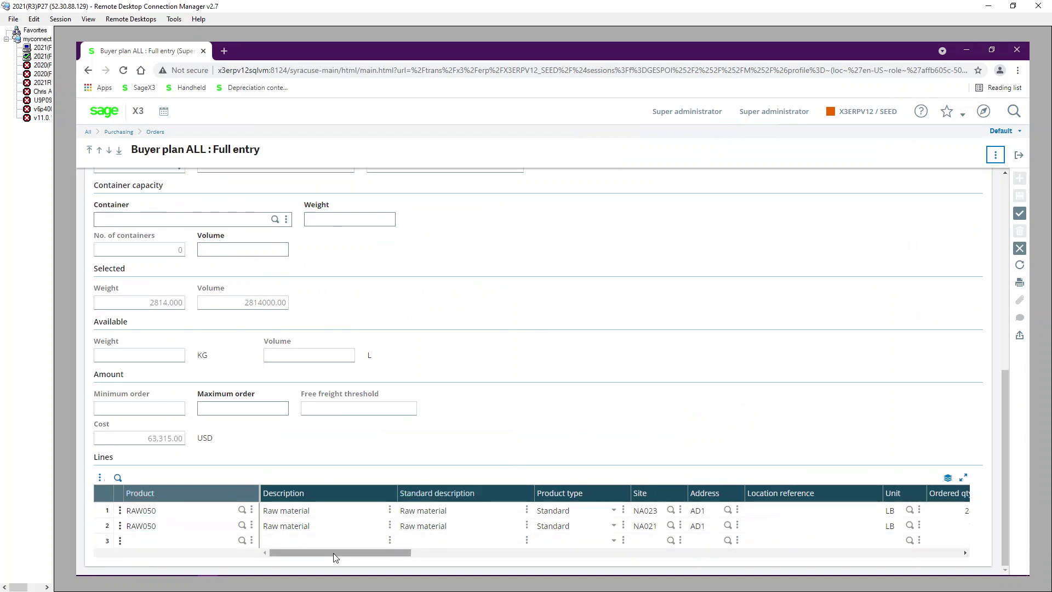
{"action": "left_click_drag", "start_coordinate": [336, 558], "coordinate": [361, 557]}
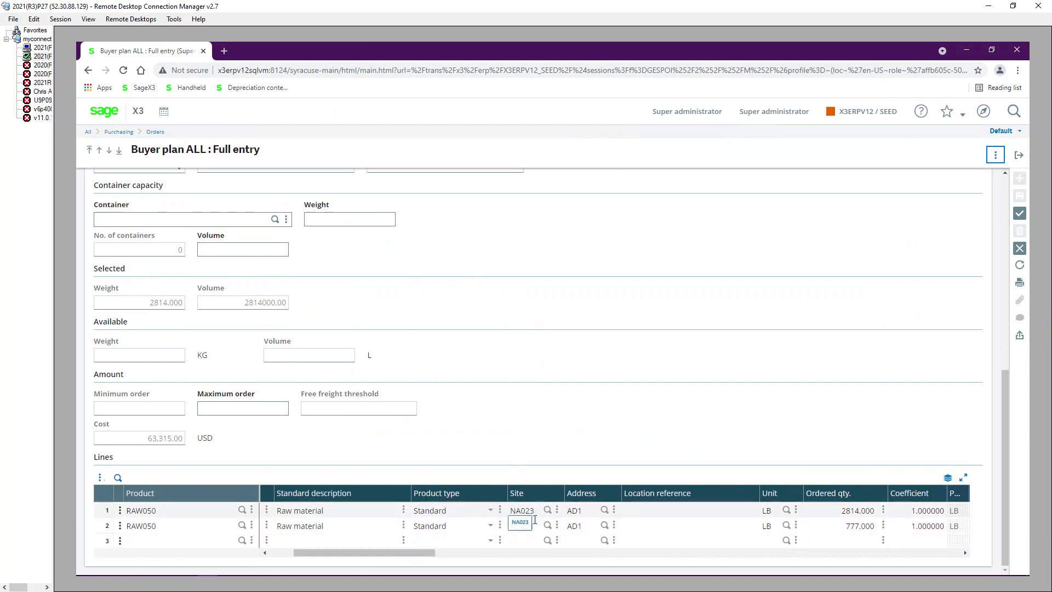
{"action": "left_click_drag", "start_coordinate": [427, 558], "coordinate": [541, 558]}
{"action": "left_click_drag", "start_coordinate": [466, 553], "coordinate": [379, 553]}
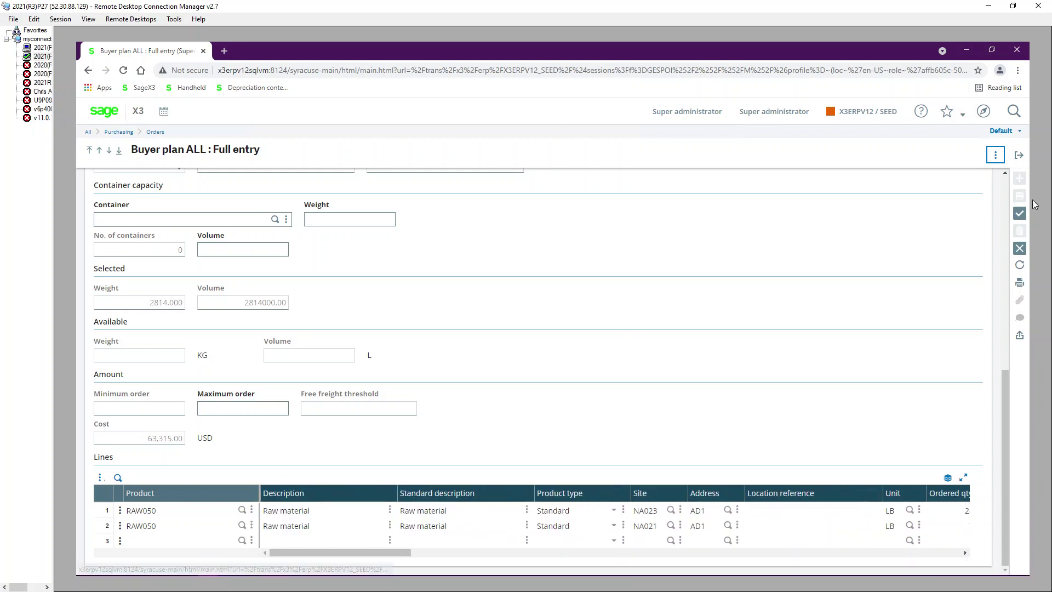
Generate the purchase orders from the buyer plan and check the log for the created orders and their suppliers.
{"action": "left_click", "coordinate": [1020, 214]}
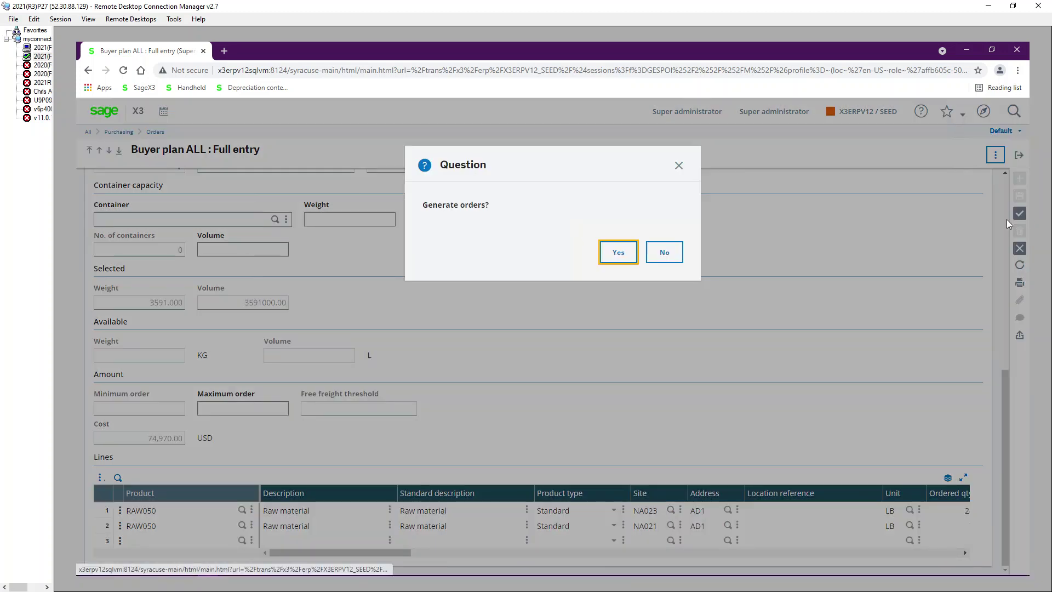
{"action": "left_click", "coordinate": [619, 253]}
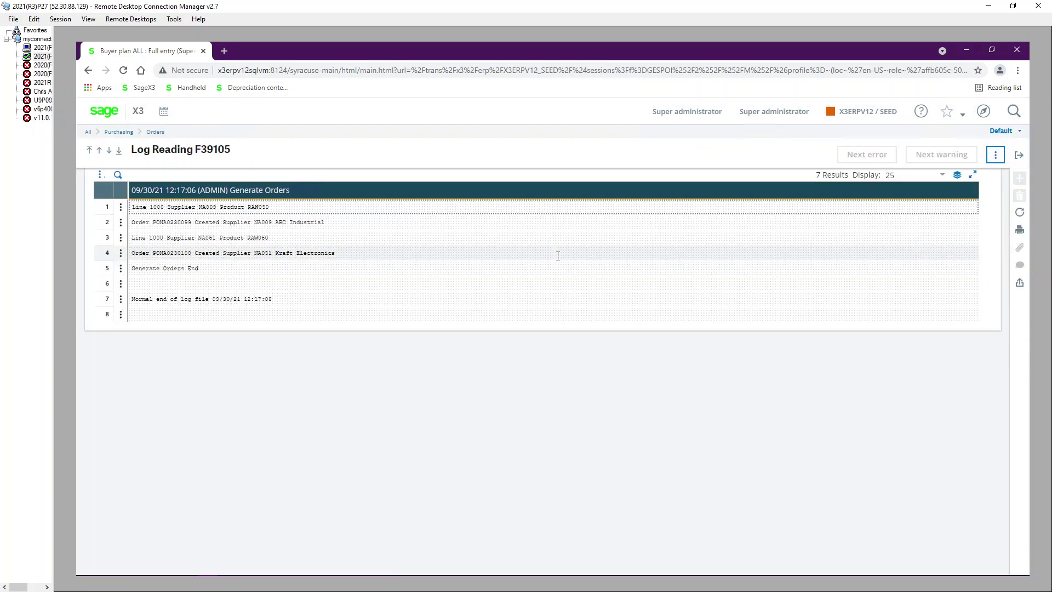
{"action": "left_click", "coordinate": [153, 252]}
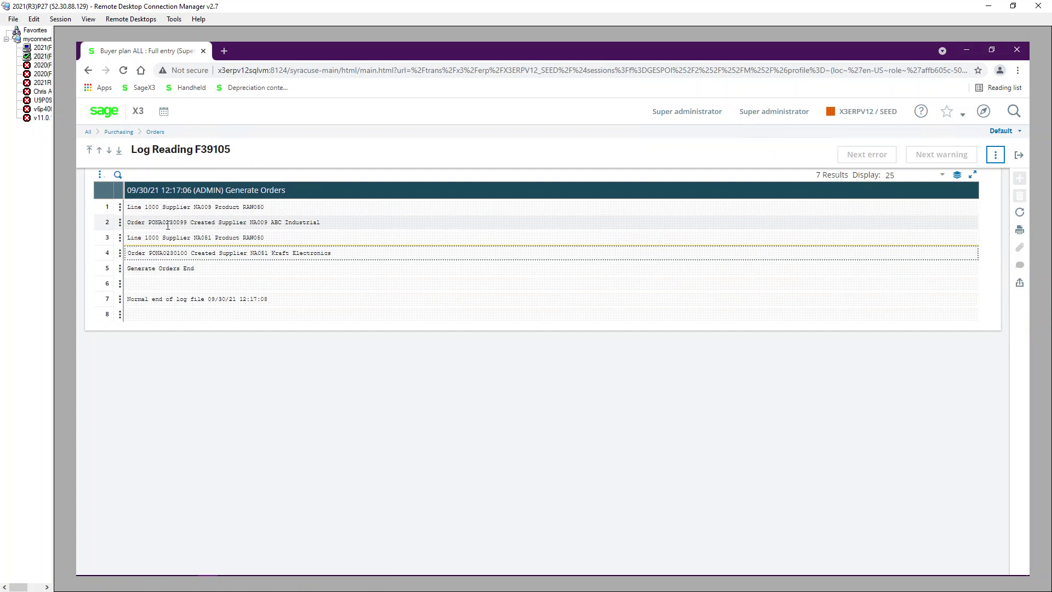
{"action": "left_click", "coordinate": [186, 221]}
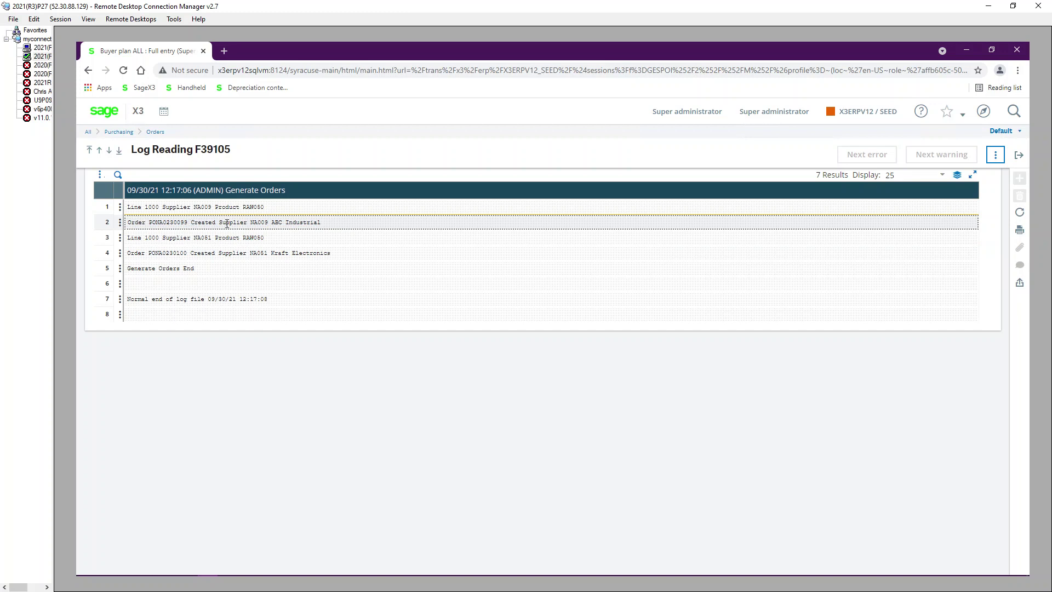
{"action": "double_click", "coordinate": [254, 223]}
{"action": "left_click", "coordinate": [269, 252]}
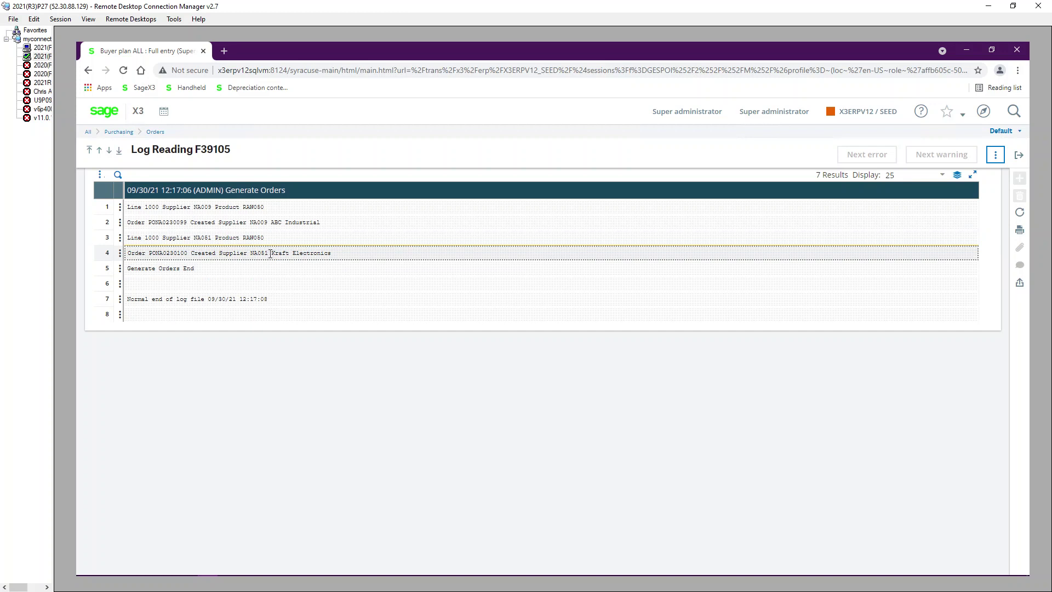
Close the log and the buyer plan, and open purchasing Orders with the ALL Full entry transaction.
{"action": "left_click", "coordinate": [1019, 159]}
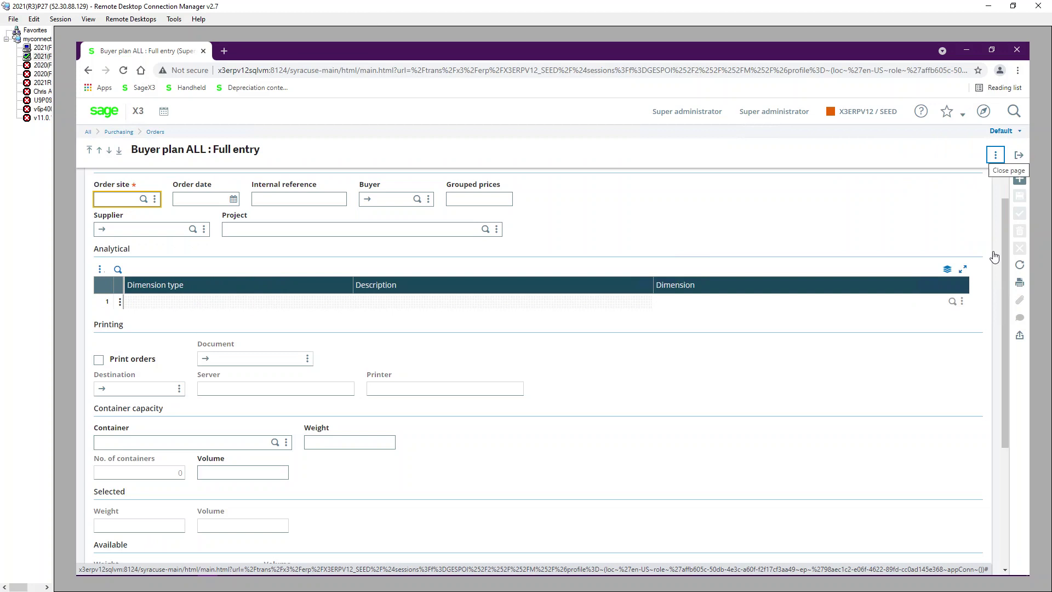
{"action": "left_click", "coordinate": [1020, 159]}
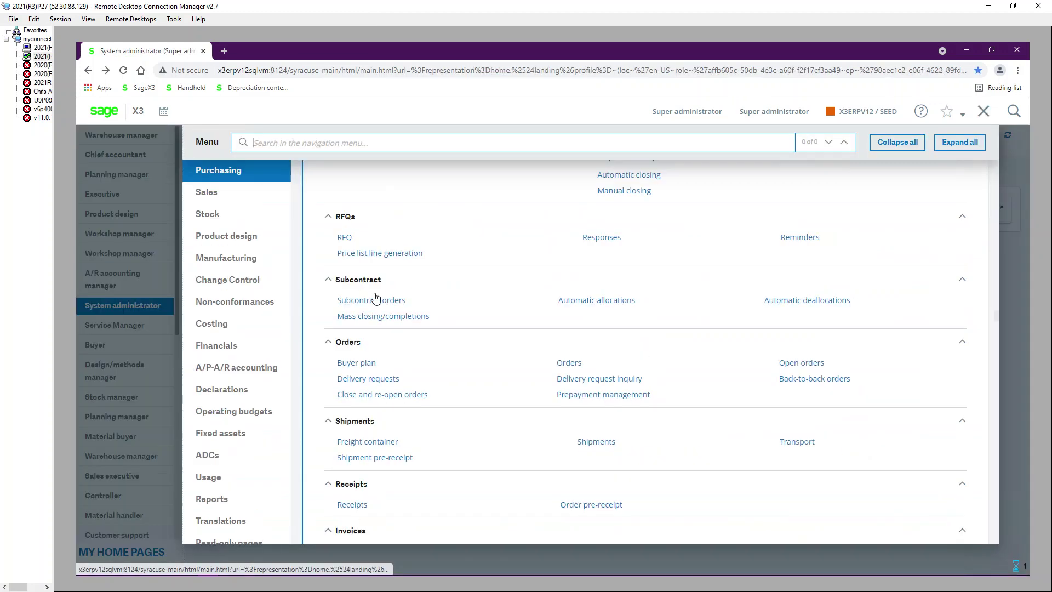
{"action": "left_click", "coordinate": [568, 363]}
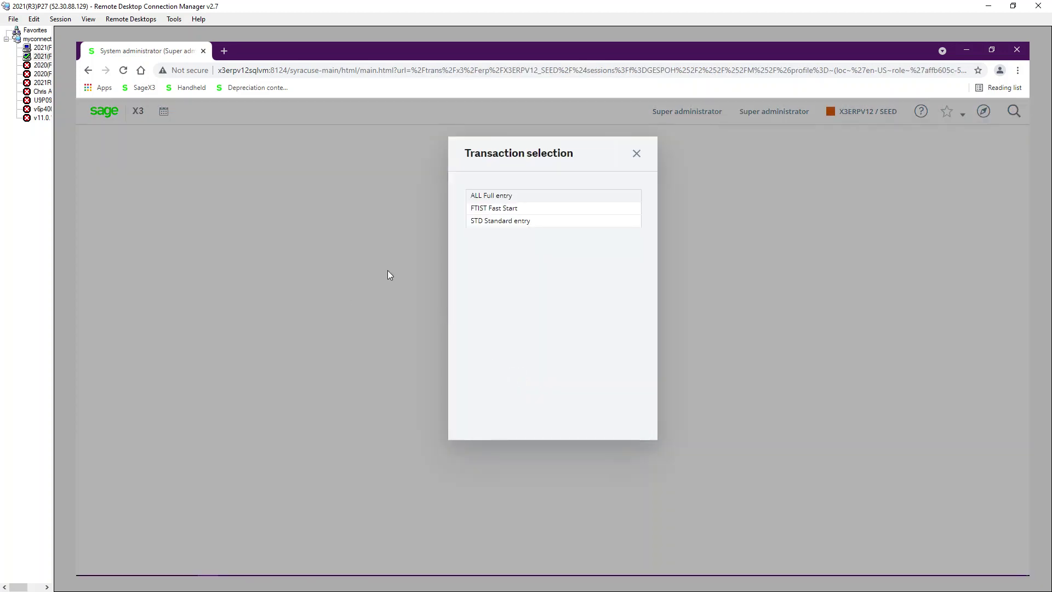
{"action": "left_click", "coordinate": [484, 196]}
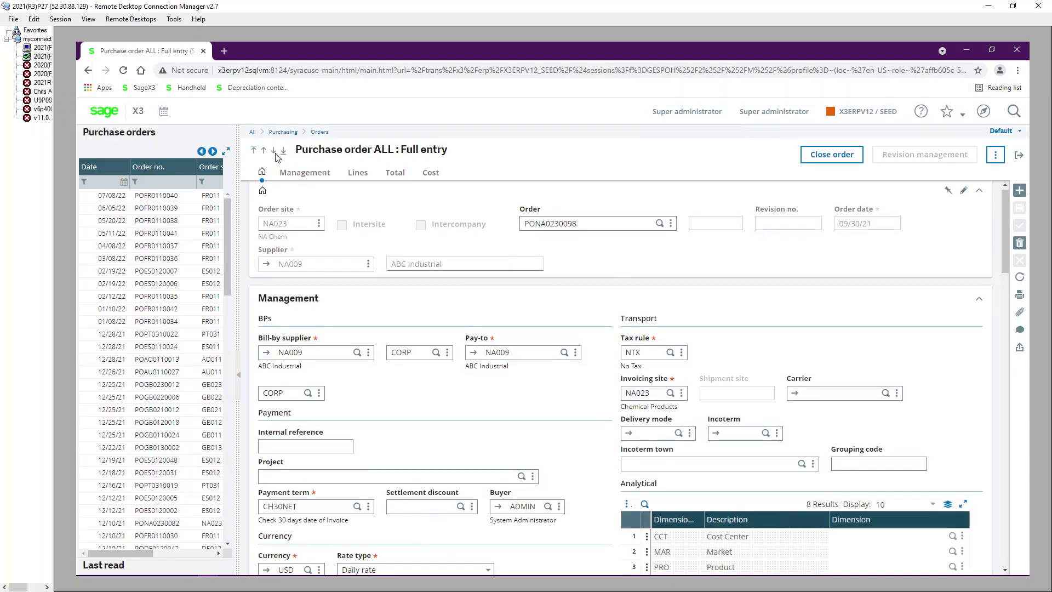
Examine the newly generated order for supplier NA009, its RAW050 line quantity and the purchase requests that line consumed.
{"action": "left_click", "coordinate": [274, 154]}
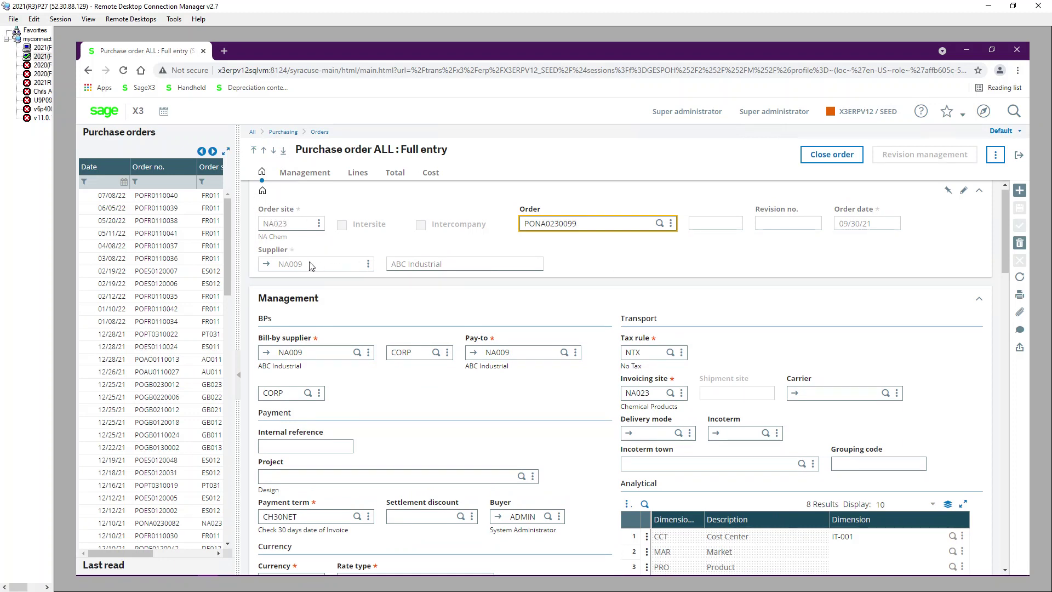
{"action": "scroll", "coordinate": [458, 406], "scroll_direction": "down", "scroll_amount": 10}
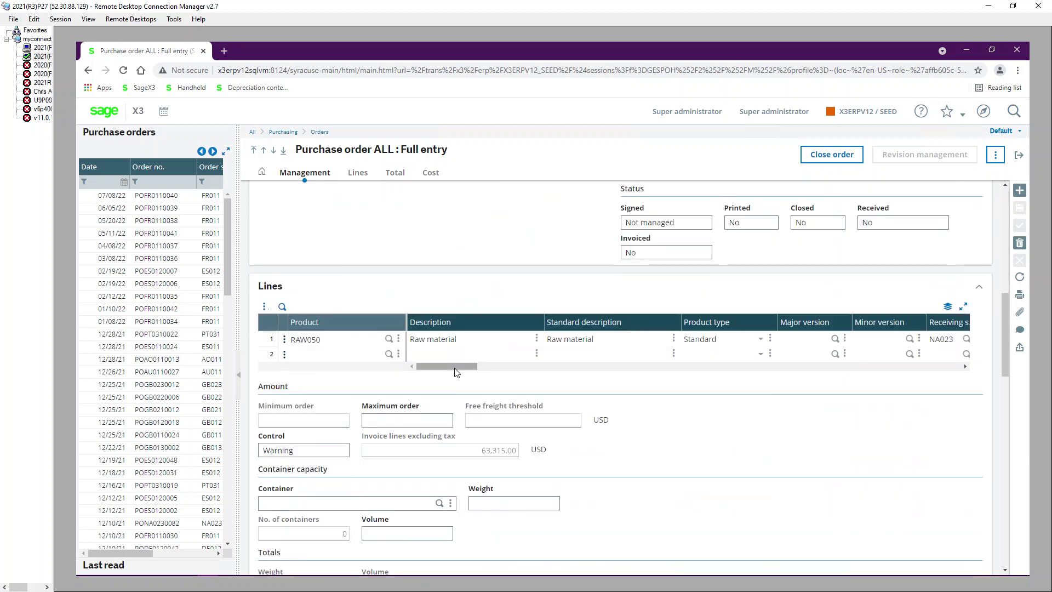
{"action": "left_click_drag", "start_coordinate": [457, 367], "coordinate": [536, 370]}
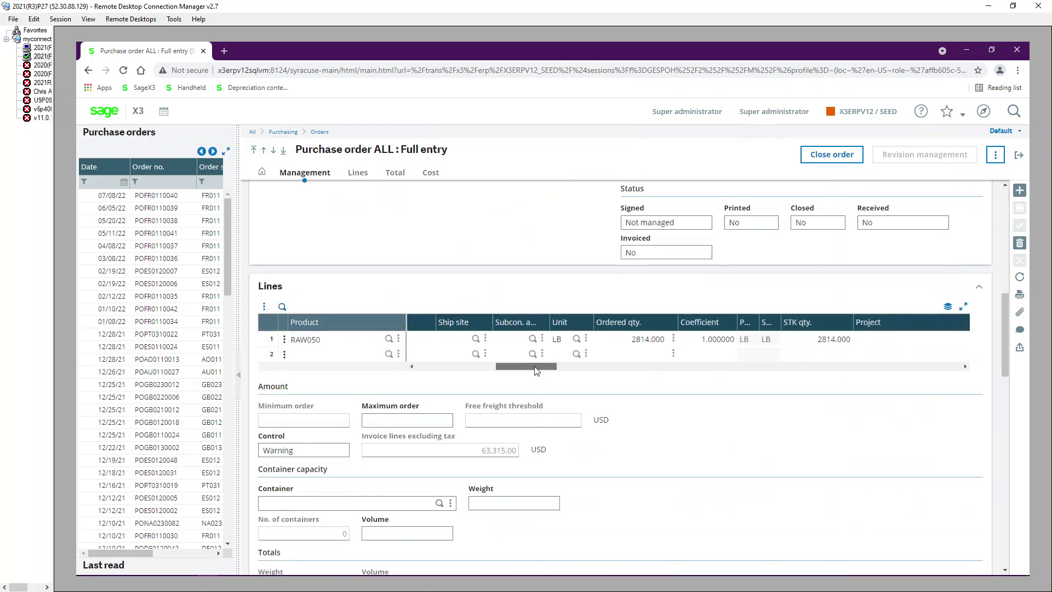
{"action": "left_click", "coordinate": [284, 339]}
{"action": "left_click", "coordinate": [247, 488]}
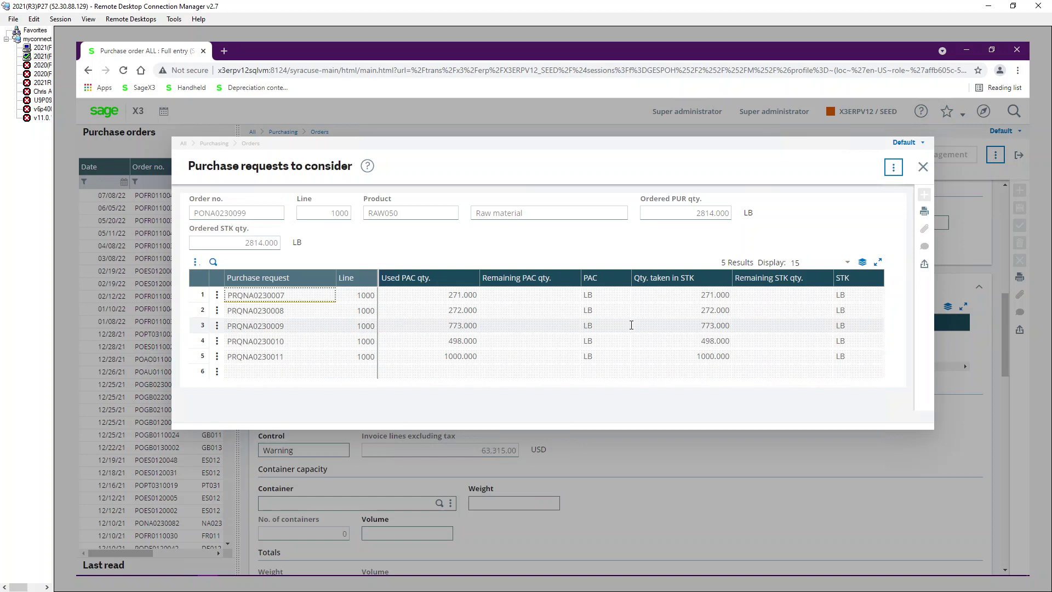
{"action": "left_click", "coordinate": [923, 166]}
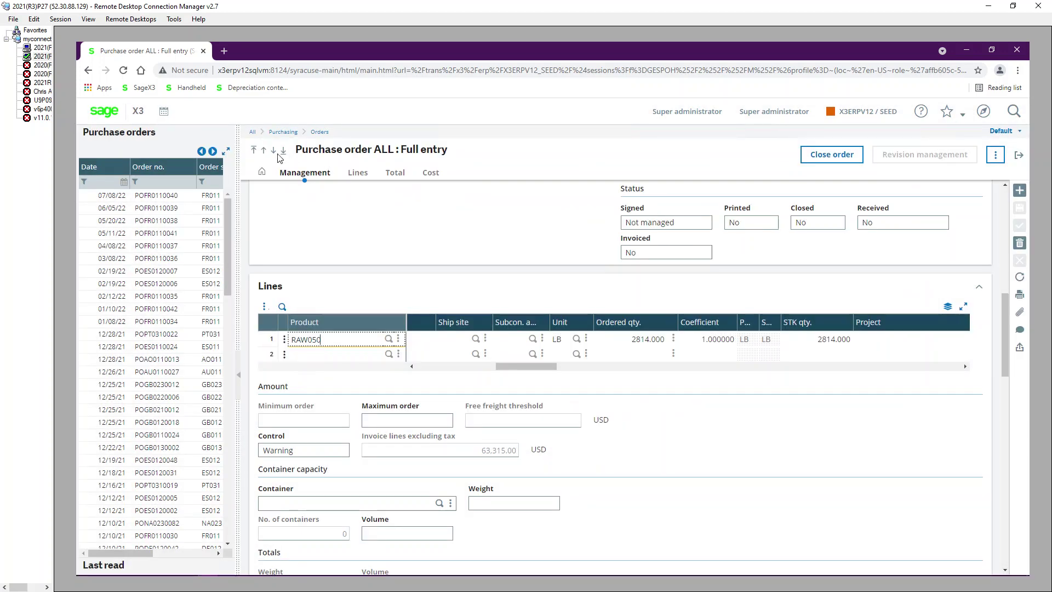
Examine the generated order for supplier NA051, its RAW050 line quantity and the purchase requests that line consumed.
{"action": "left_click", "coordinate": [275, 158]}
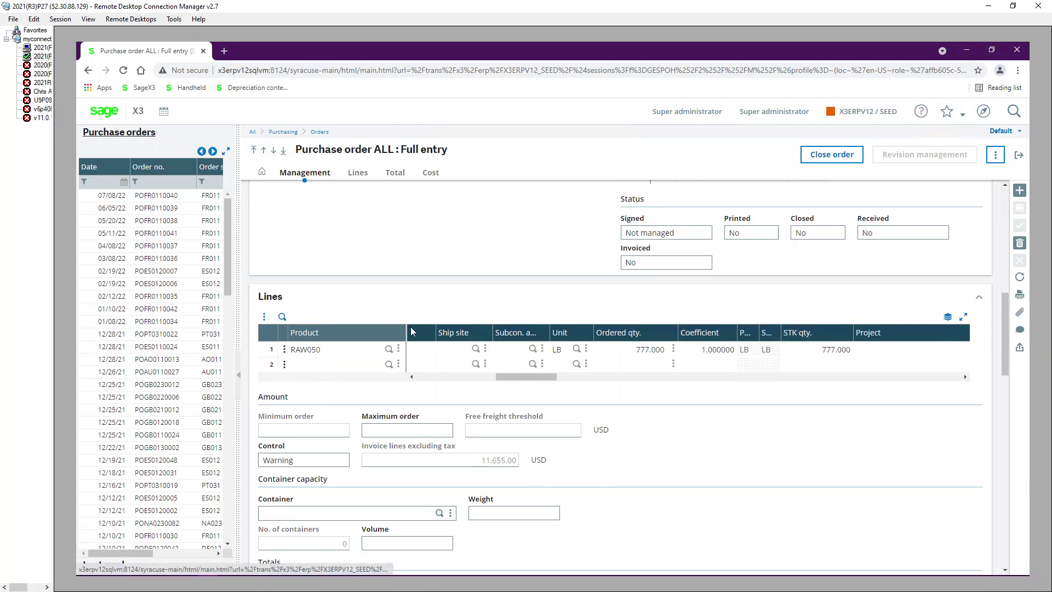
{"action": "scroll", "coordinate": [530, 349], "scroll_direction": "up", "scroll_amount": 10}
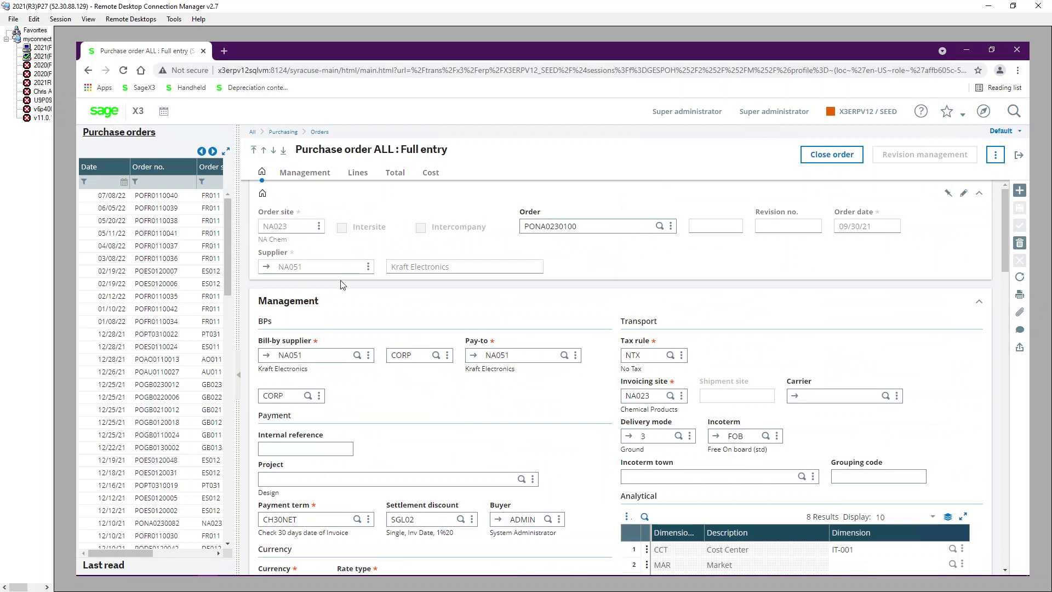
{"action": "scroll", "coordinate": [434, 373], "scroll_direction": "down", "scroll_amount": 10}
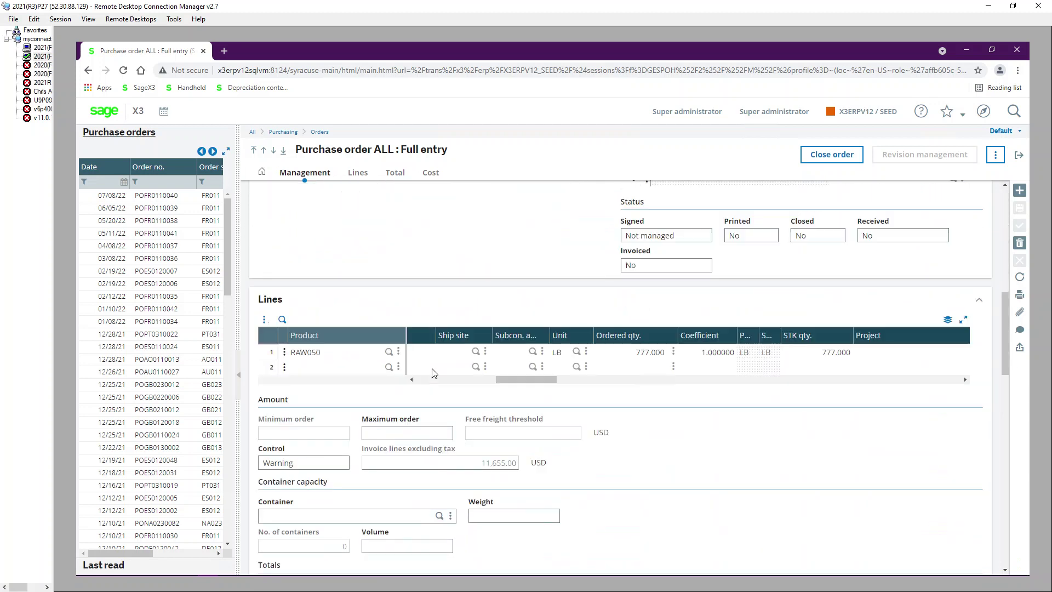
{"action": "left_click", "coordinate": [284, 352]}
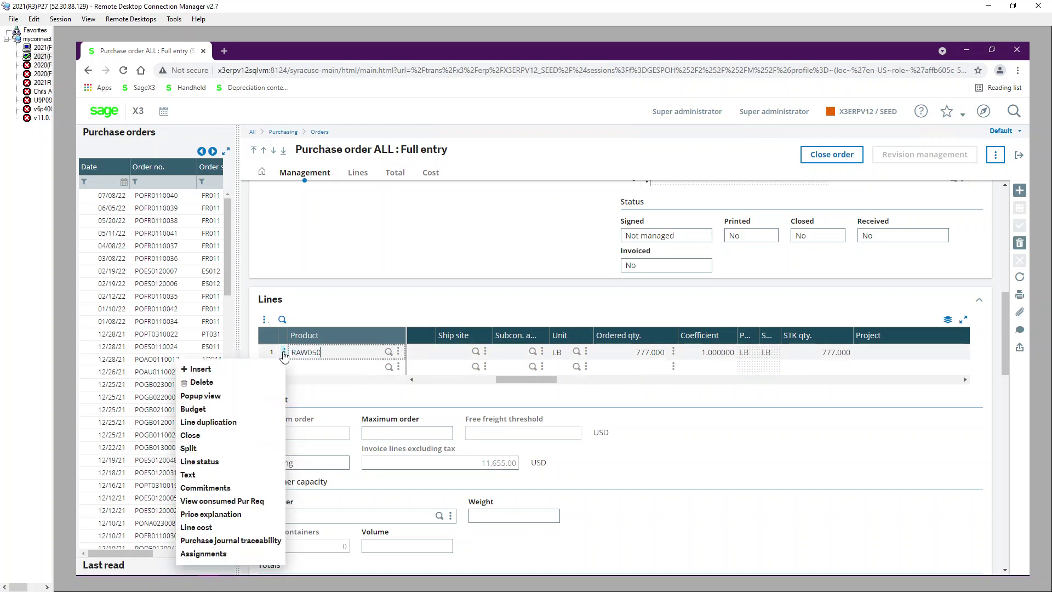
{"action": "left_click", "coordinate": [241, 501]}
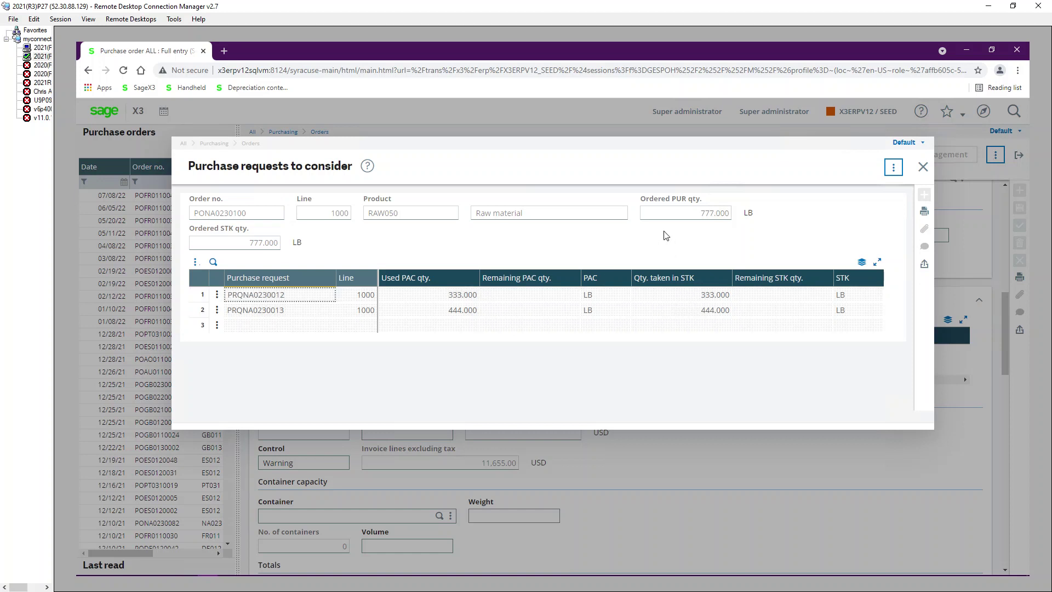
{"action": "triple_click", "coordinate": [181, 226]}
{"action": "left_click", "coordinate": [377, 239]}
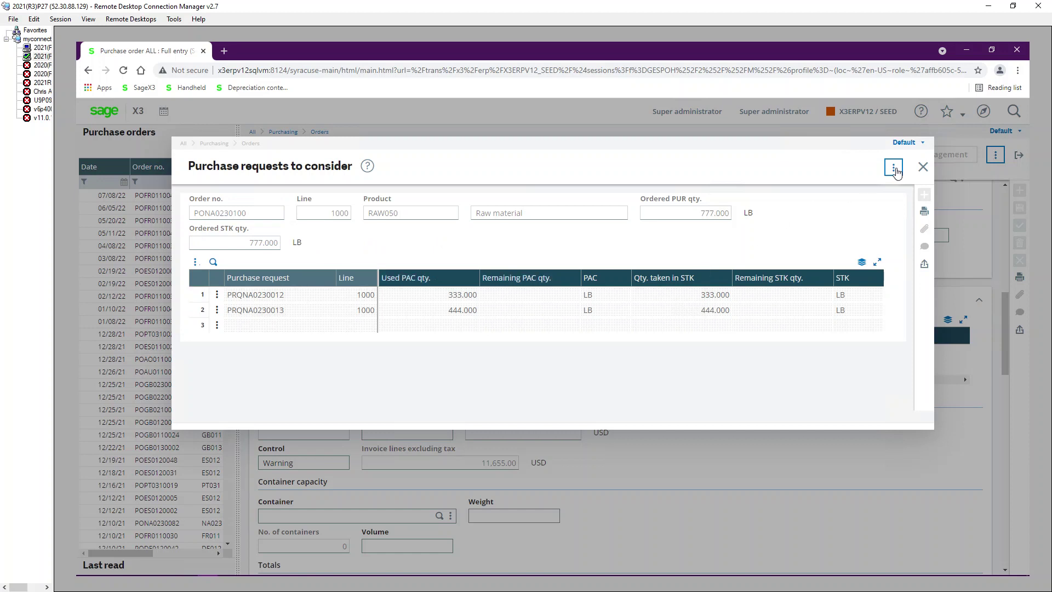
{"action": "left_click", "coordinate": [924, 167]}
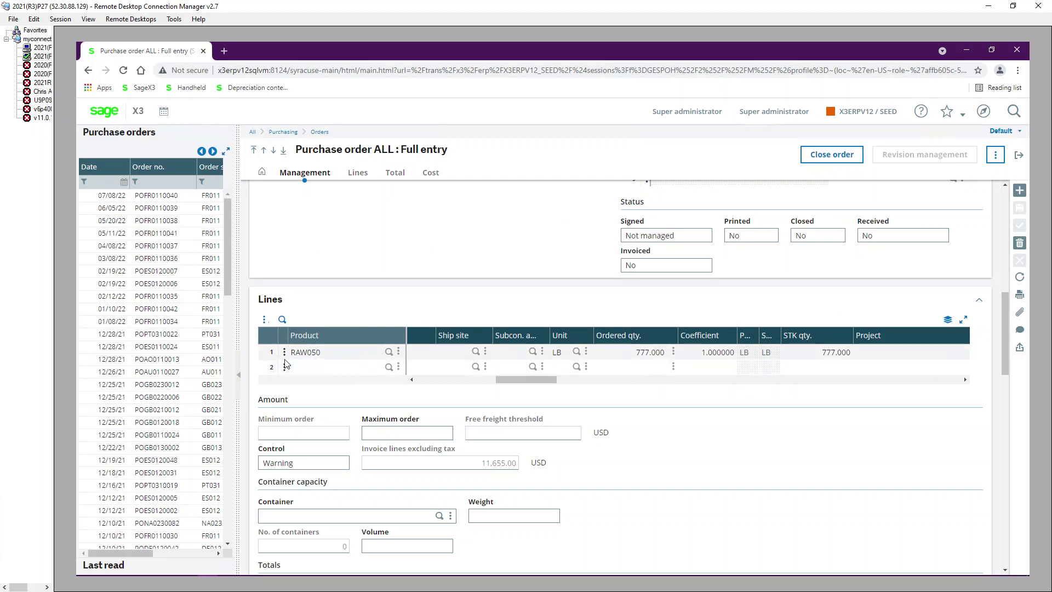
Open the first purchase request consumed by the NA051 order's RAW050 line and inspect its receiving site, quantity and supplier.
{"action": "left_click", "coordinate": [284, 356]}
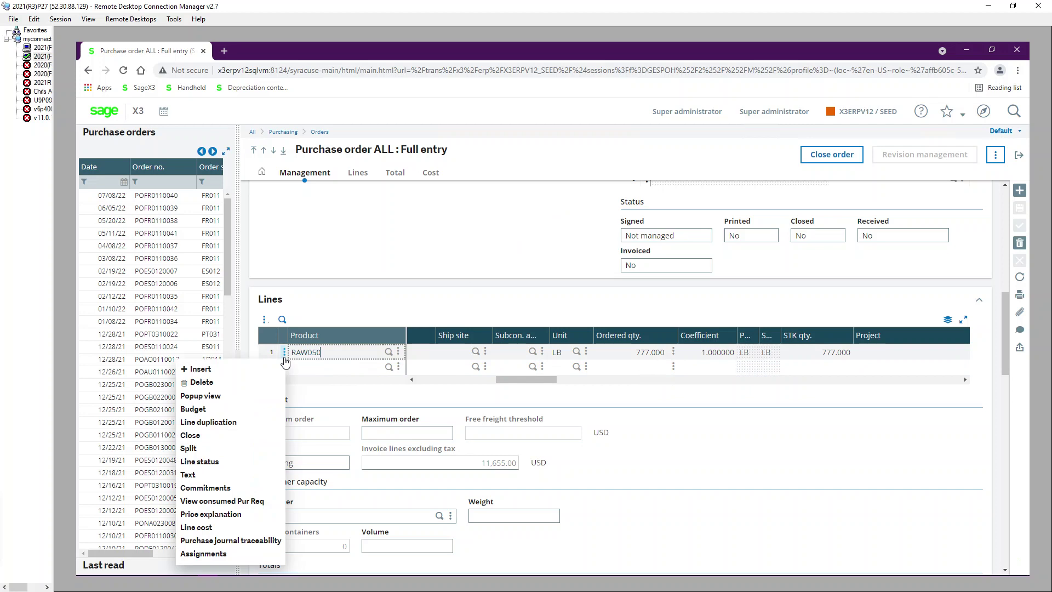
{"action": "left_click", "coordinate": [224, 504]}
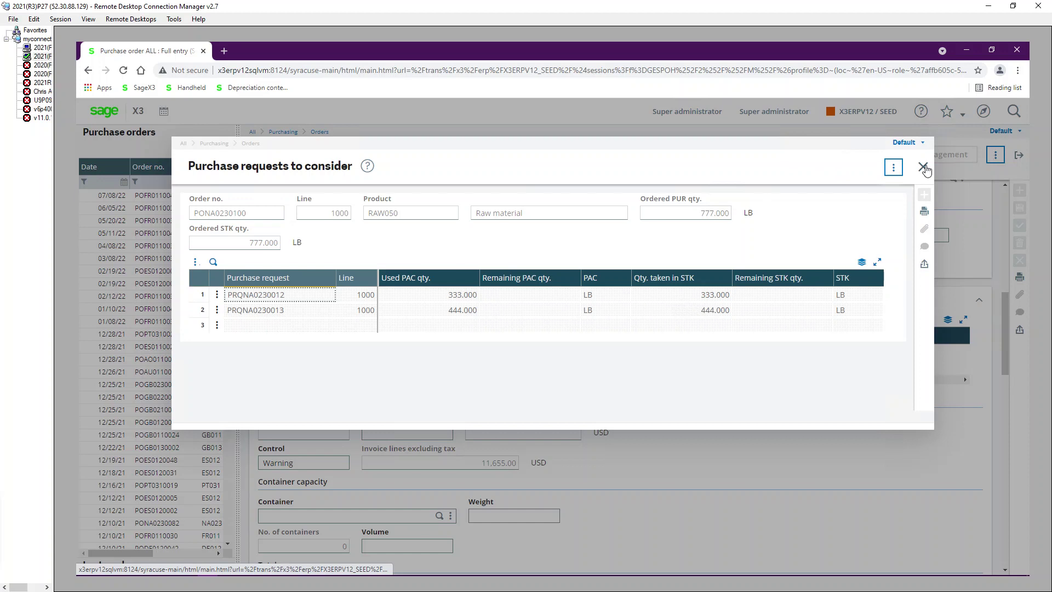
{"action": "left_click", "coordinate": [229, 295]}
{"action": "left_click", "coordinate": [189, 326]}
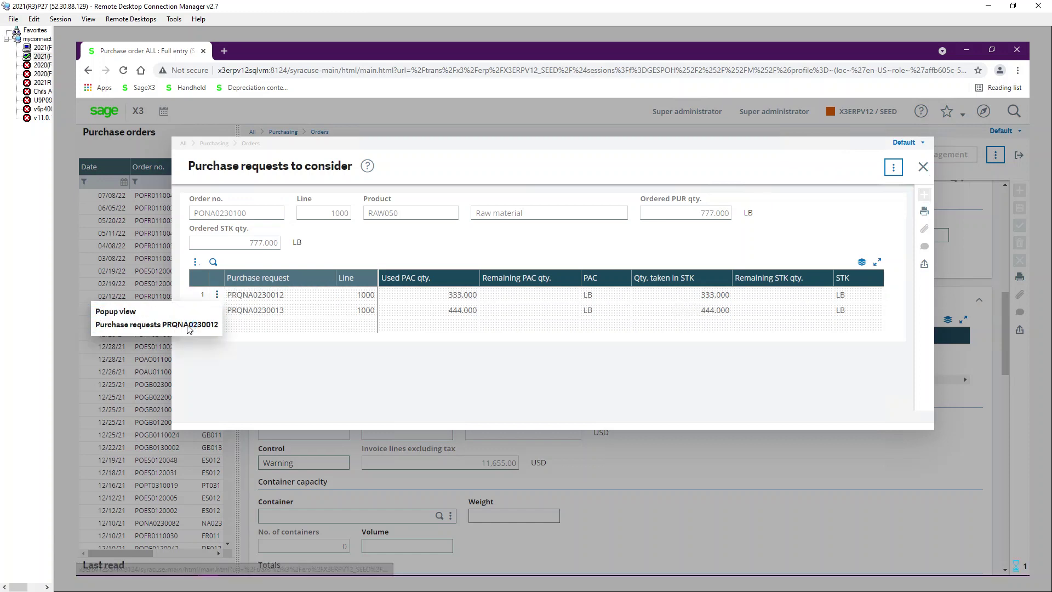
{"action": "left_click", "coordinate": [505, 199]}
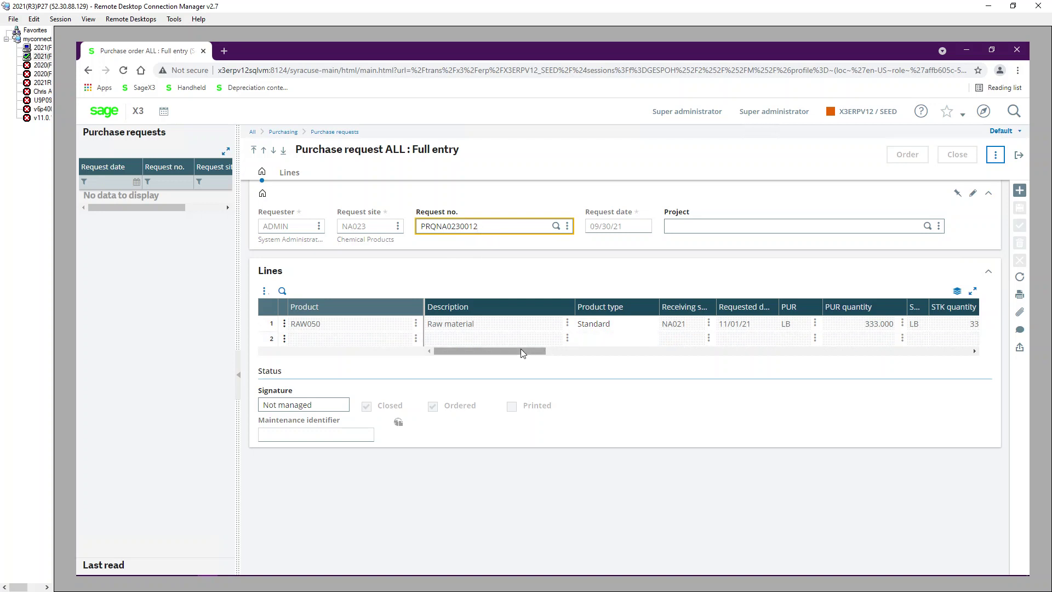
{"action": "left_click_drag", "start_coordinate": [521, 353], "coordinate": [547, 354]}
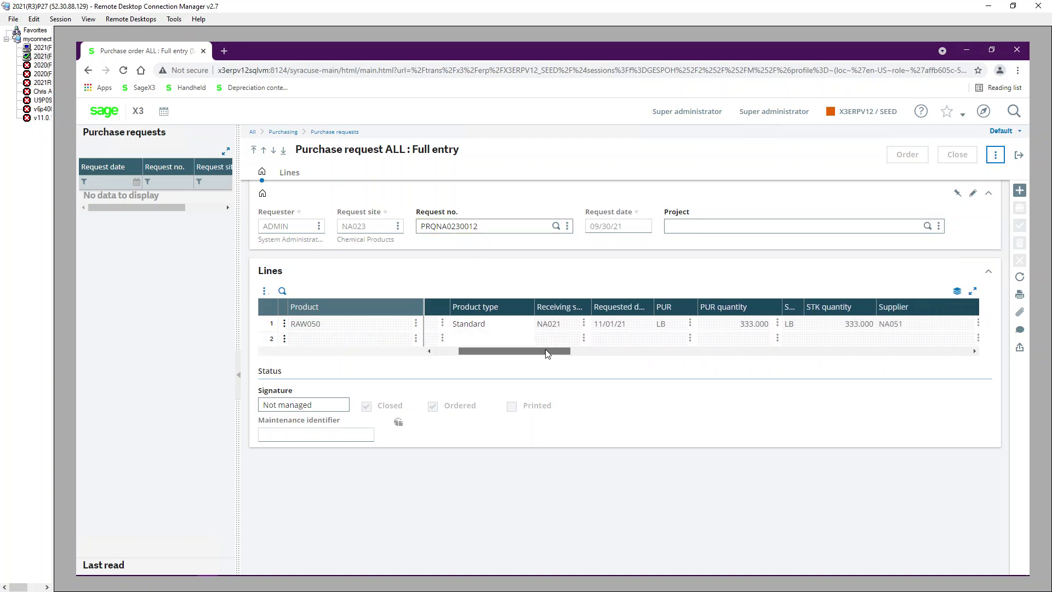